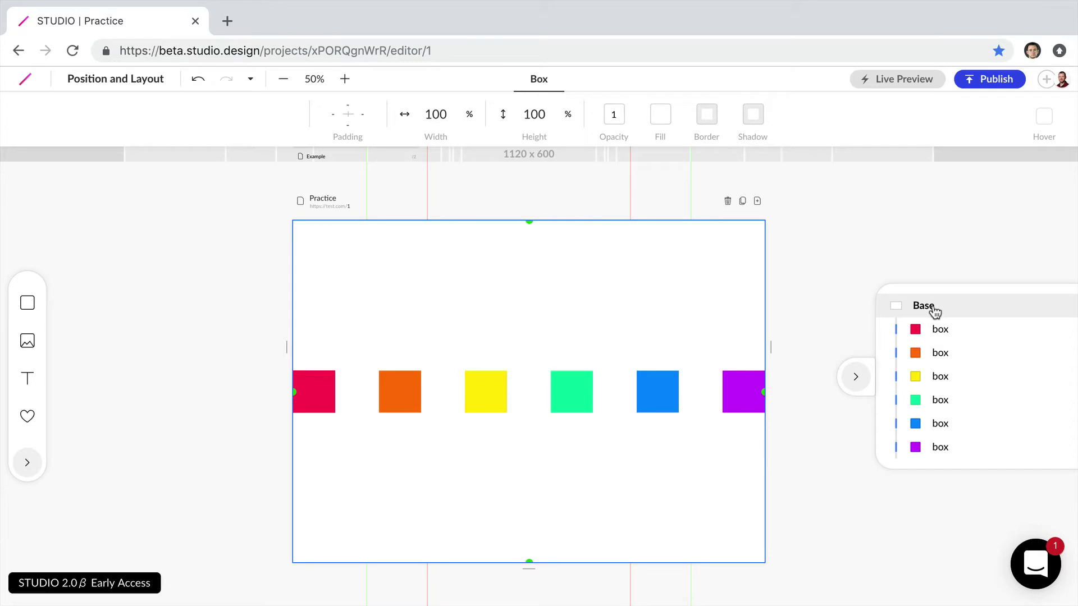
- Set the six boxes to Space Between across the Practice frame and centre them vertically
{"action": "left_click", "coordinate": [573, 395]}
{"action": "mouse_move", "coordinate": [531, 203]}
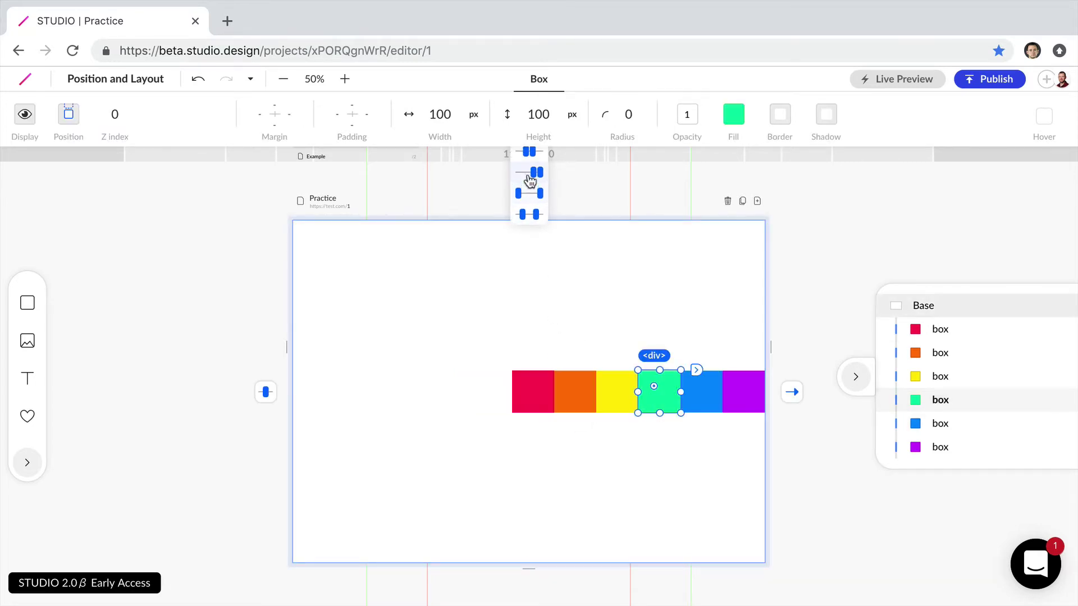
{"action": "scroll", "coordinate": [529, 194], "scroll_direction": "up", "scroll_amount": 2}
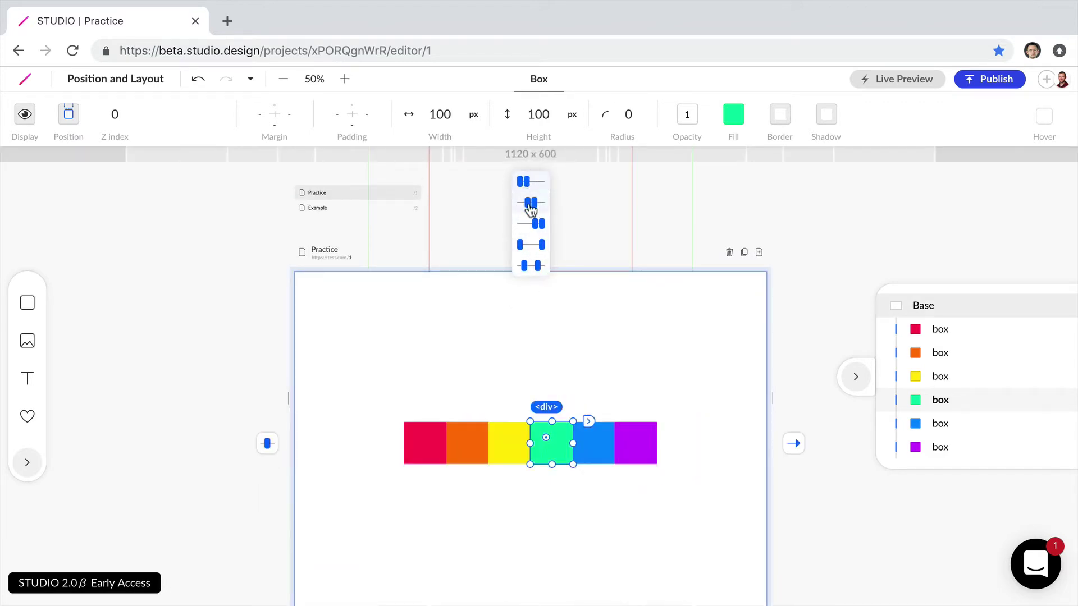
{"action": "left_click", "coordinate": [531, 244]}
{"action": "mouse_move", "coordinate": [267, 427]}
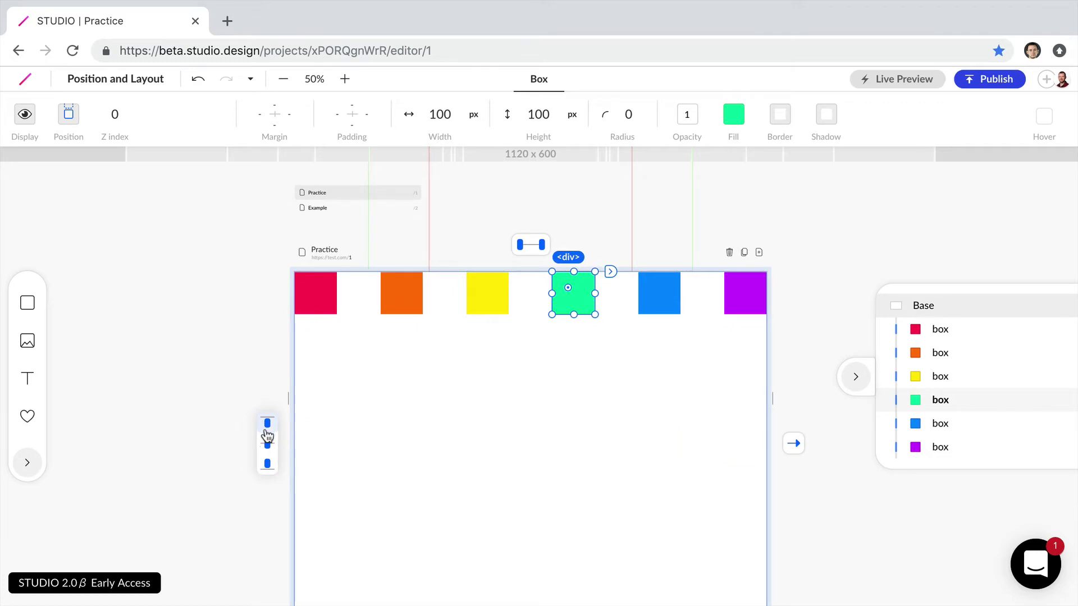
{"action": "left_click", "coordinate": [267, 443]}
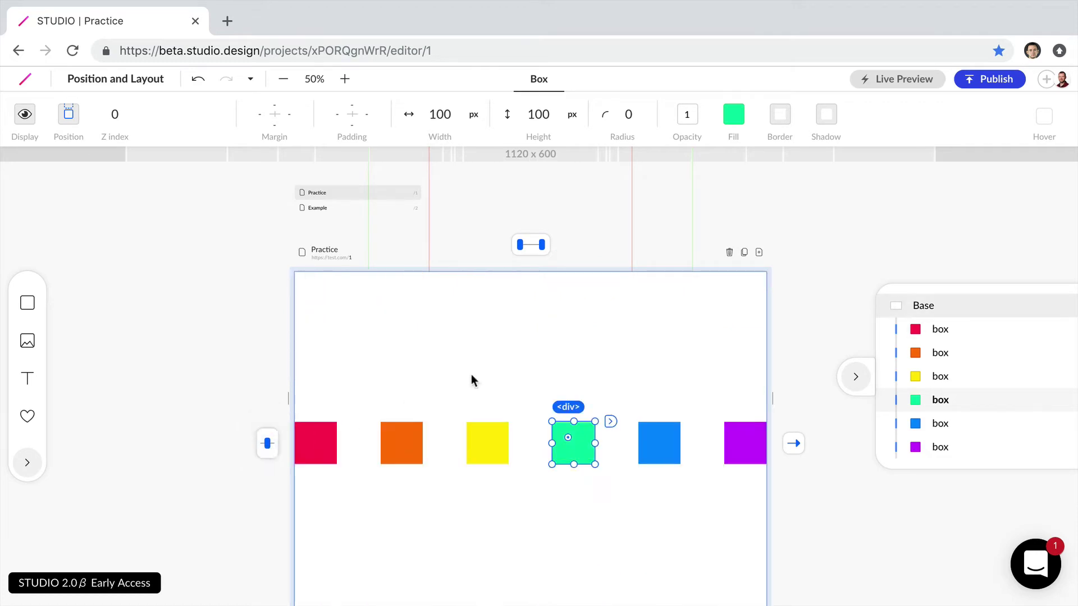
{"action": "mouse_move", "coordinate": [793, 443]}
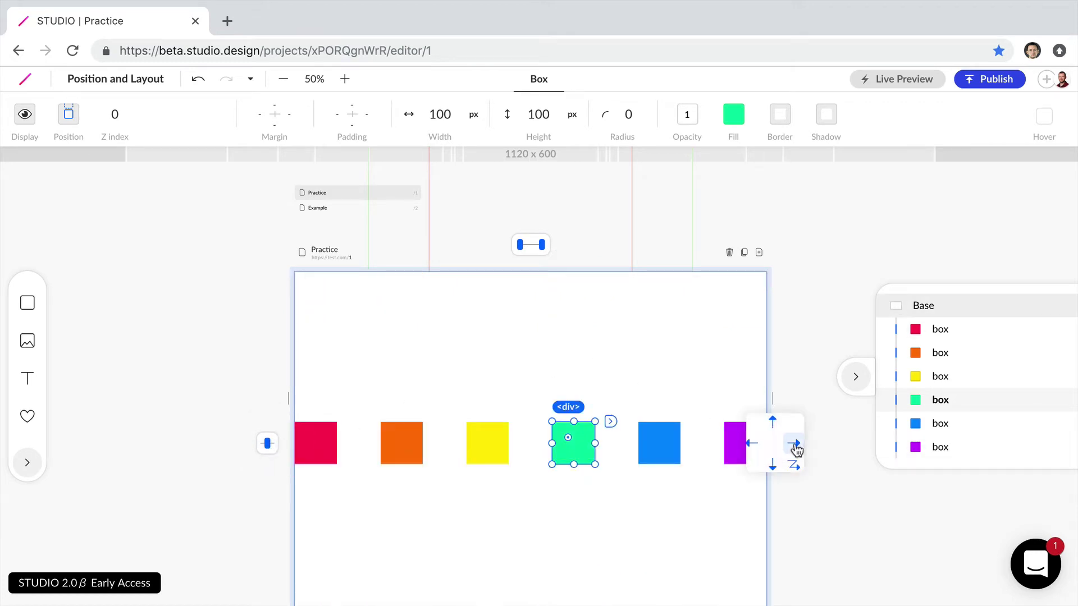
{"action": "left_click", "coordinate": [773, 422]}
{"action": "scroll", "coordinate": [373, 451], "scroll_direction": "down", "scroll_amount": 1}
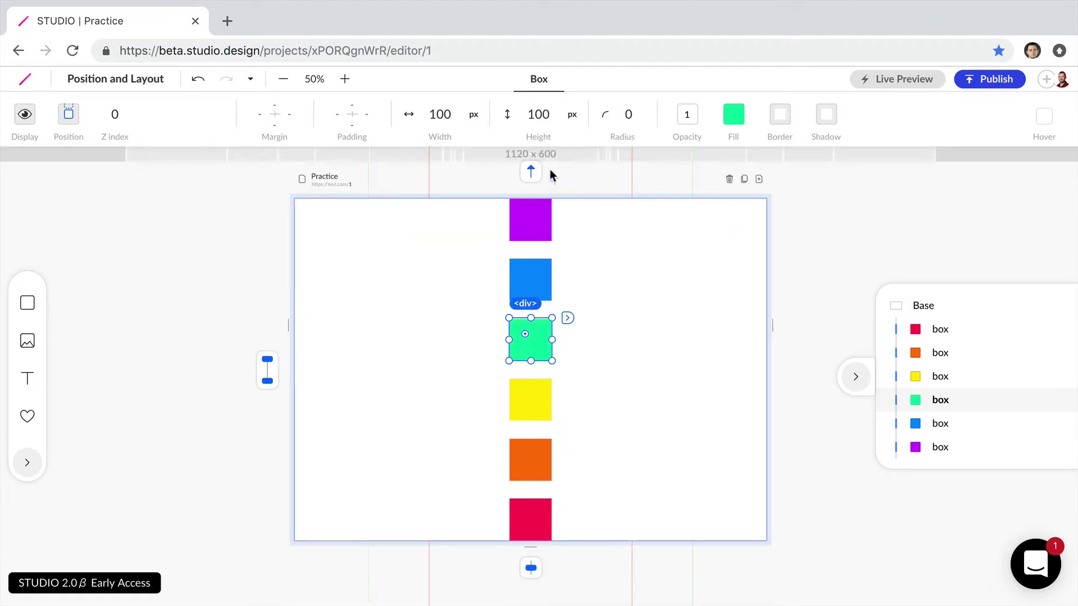
{"action": "mouse_move", "coordinate": [530, 182]}
{"action": "left_click", "coordinate": [531, 212]}
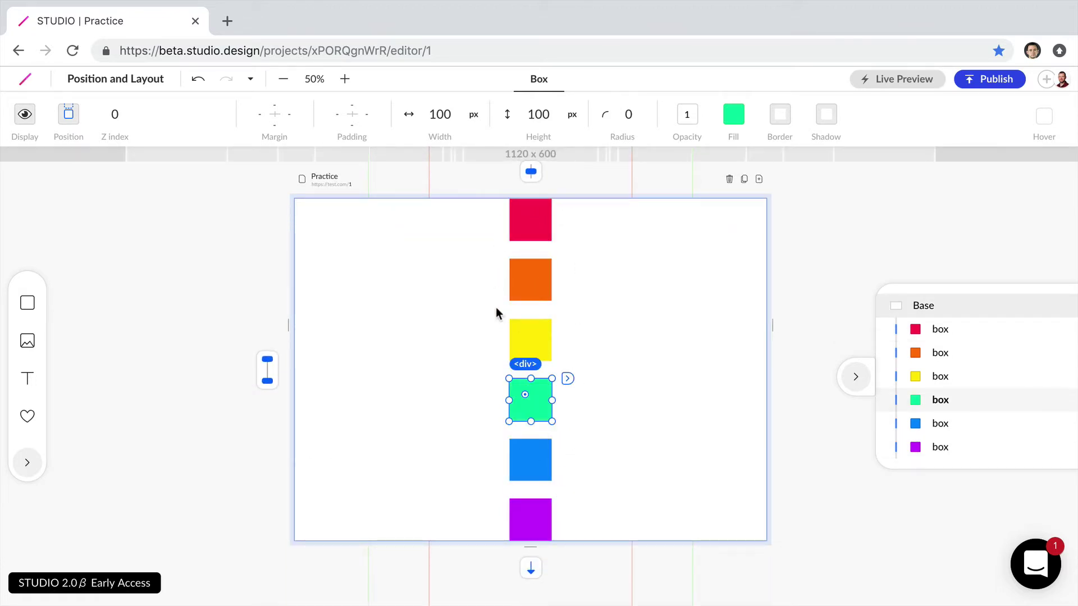
{"action": "mouse_move", "coordinate": [535, 176]}
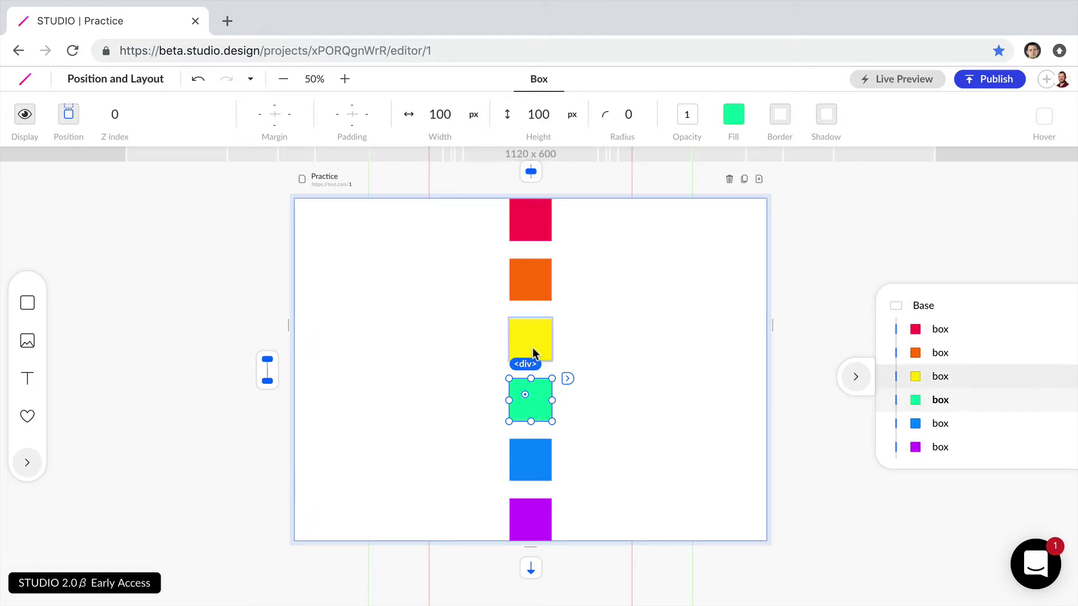
{"action": "mouse_move", "coordinate": [531, 573]}
{"action": "left_click", "coordinate": [550, 547]}
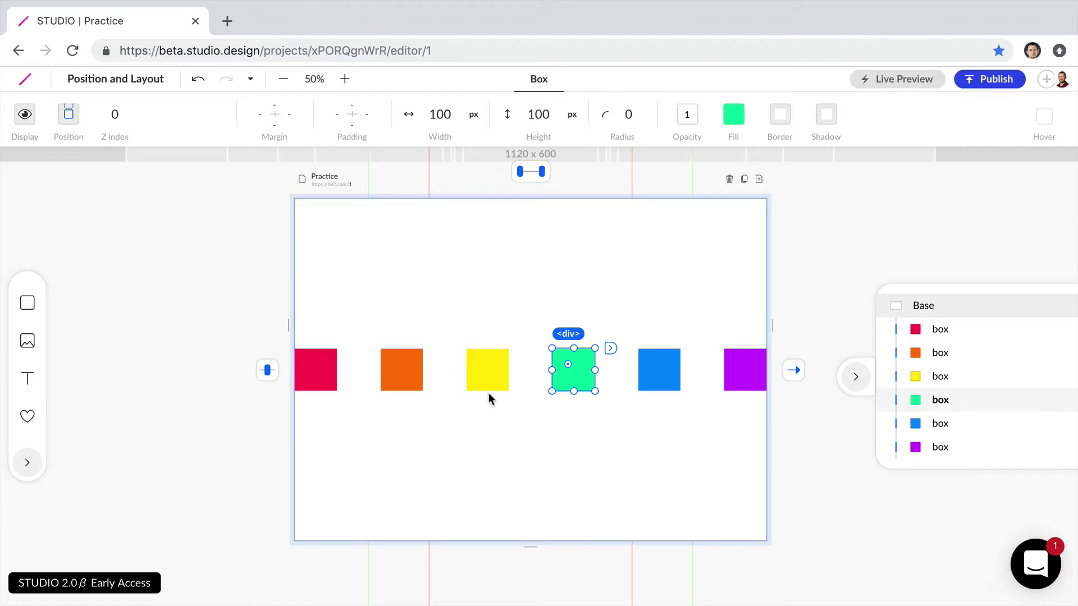
- Add the blue and purple boxes to the green box selection and group all three with Cmd+G
{"action": "key", "text": "shift"}
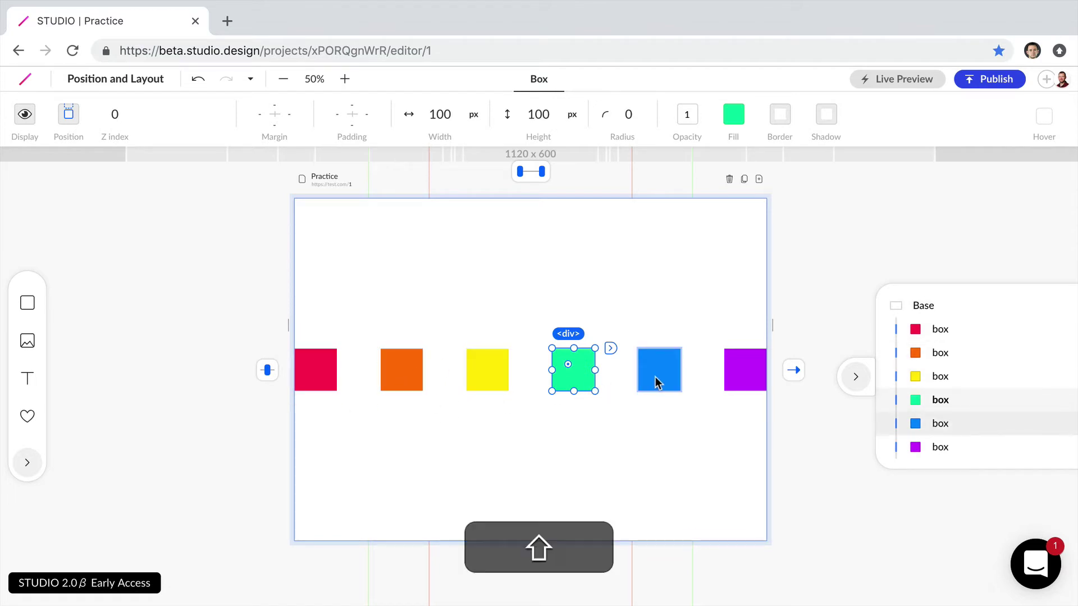
{"action": "left_click", "coordinate": [659, 381], "text": "shift"}
{"action": "left_click", "coordinate": [745, 378], "text": "shift"}
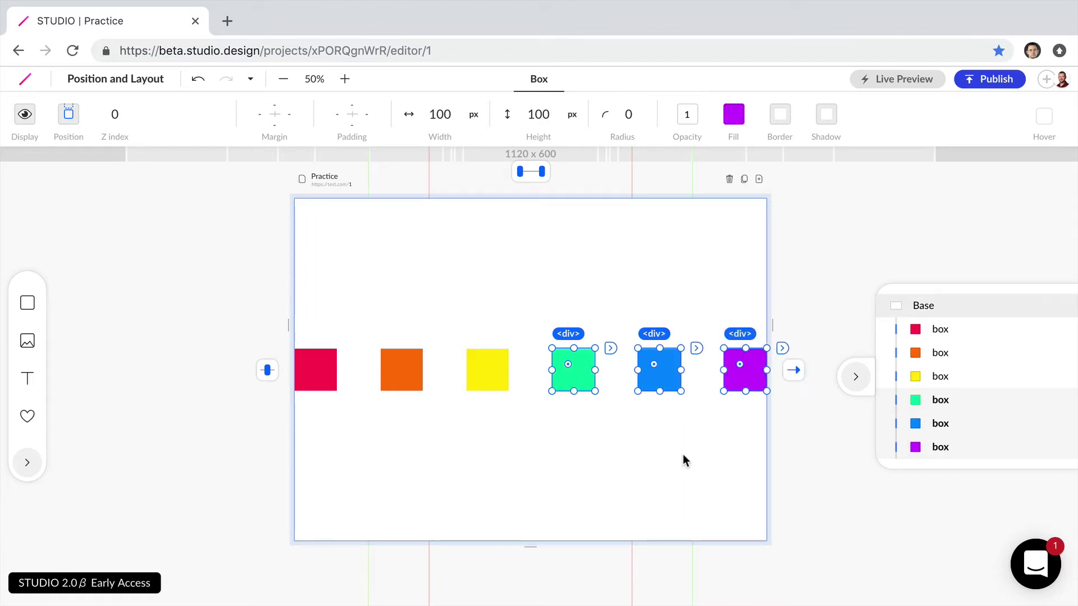
{"action": "key", "text": "super+g"}
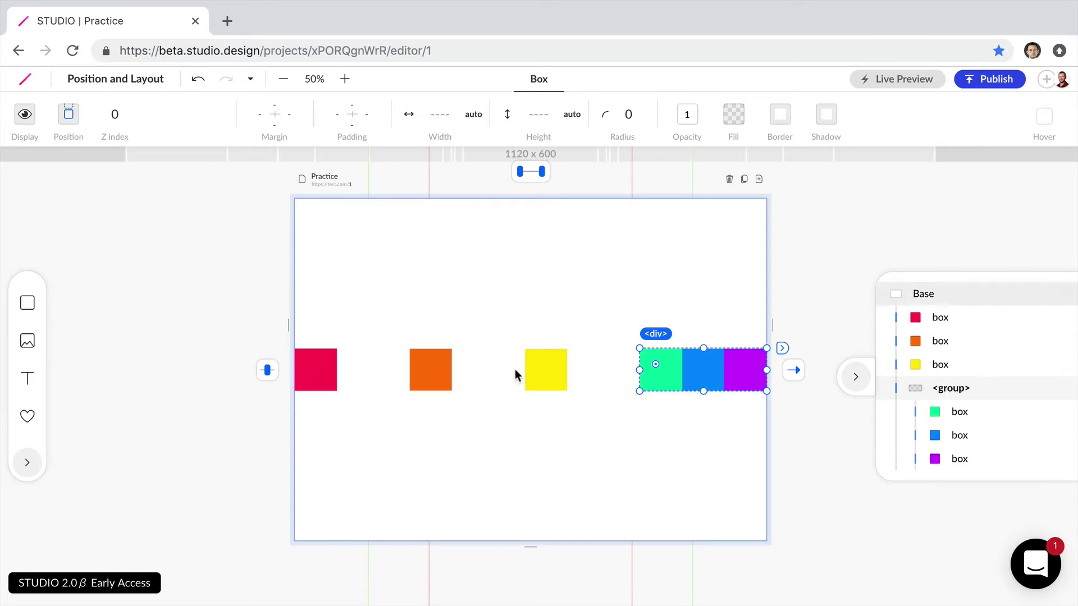
- Set the green-blue-purple group's direction to vertical so the boxes stack top to bottom
{"action": "left_click", "coordinate": [710, 370]}
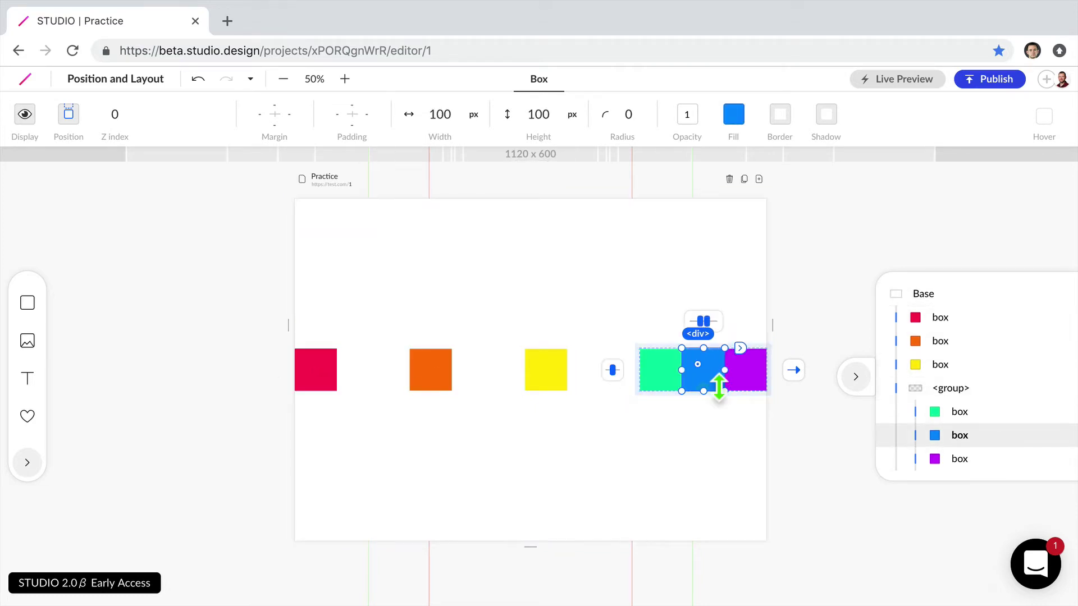
{"action": "mouse_move", "coordinate": [793, 374]}
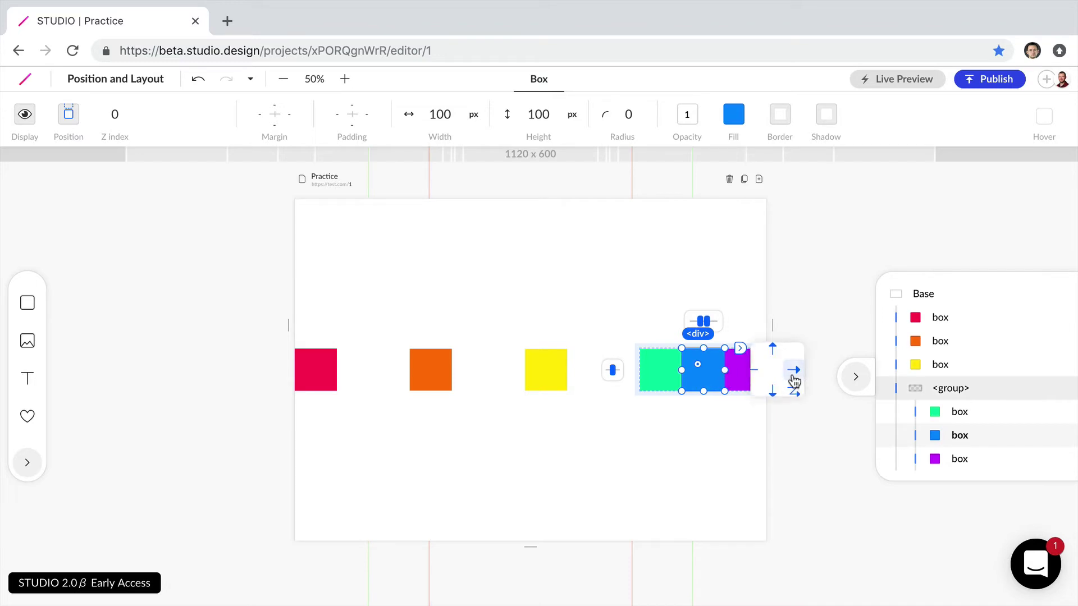
{"action": "left_click", "coordinate": [773, 392]}
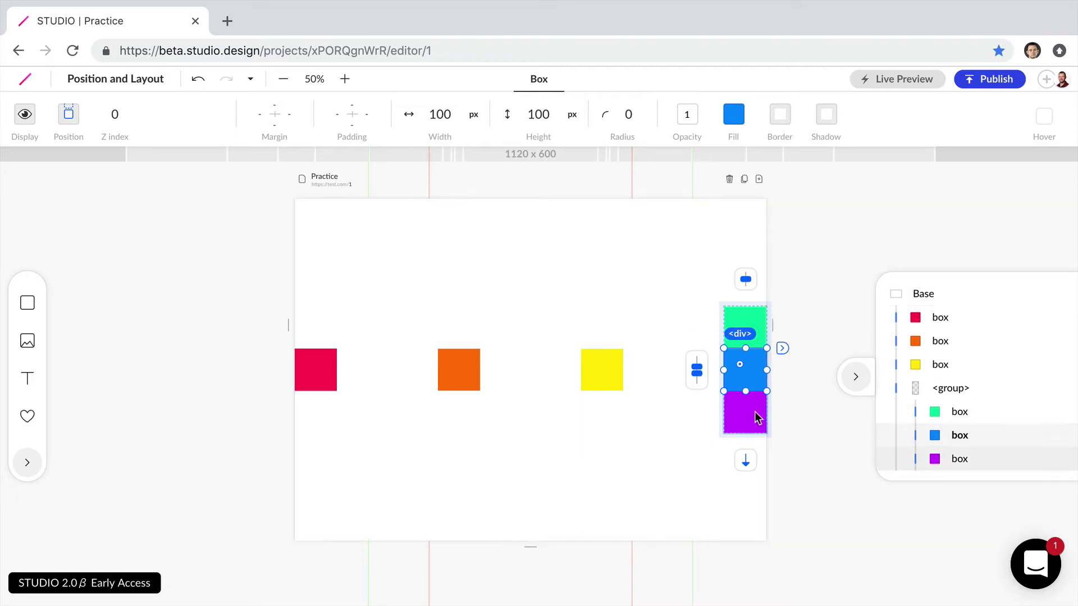
{"action": "left_click", "coordinate": [620, 375]}
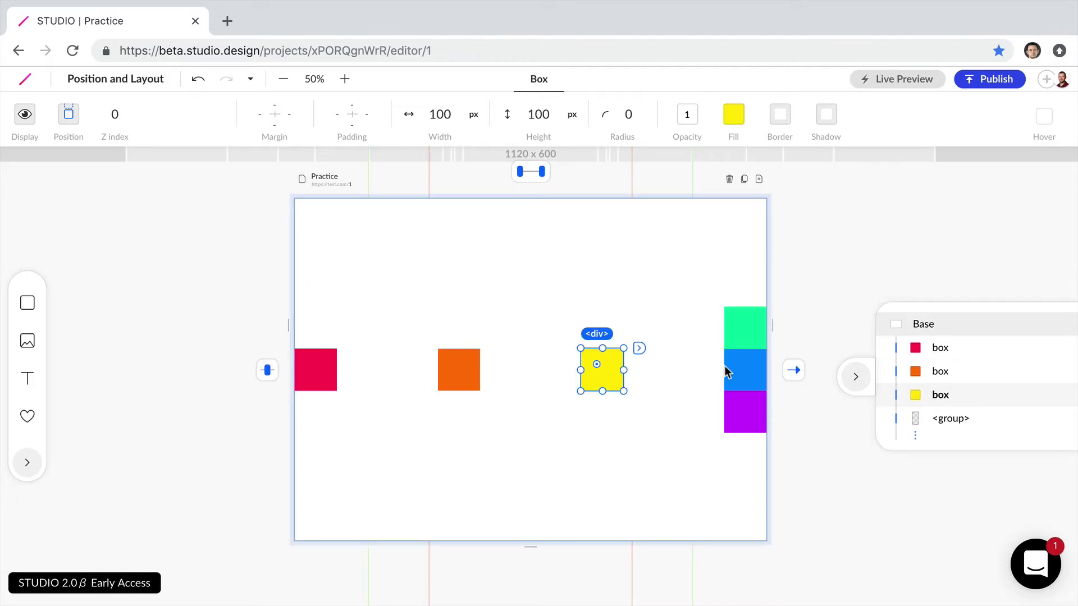
- Apply Space Around to the red, orange and yellow boxes and the stacked group
{"action": "left_click", "coordinate": [530, 171]}
{"action": "left_click", "coordinate": [531, 192]}
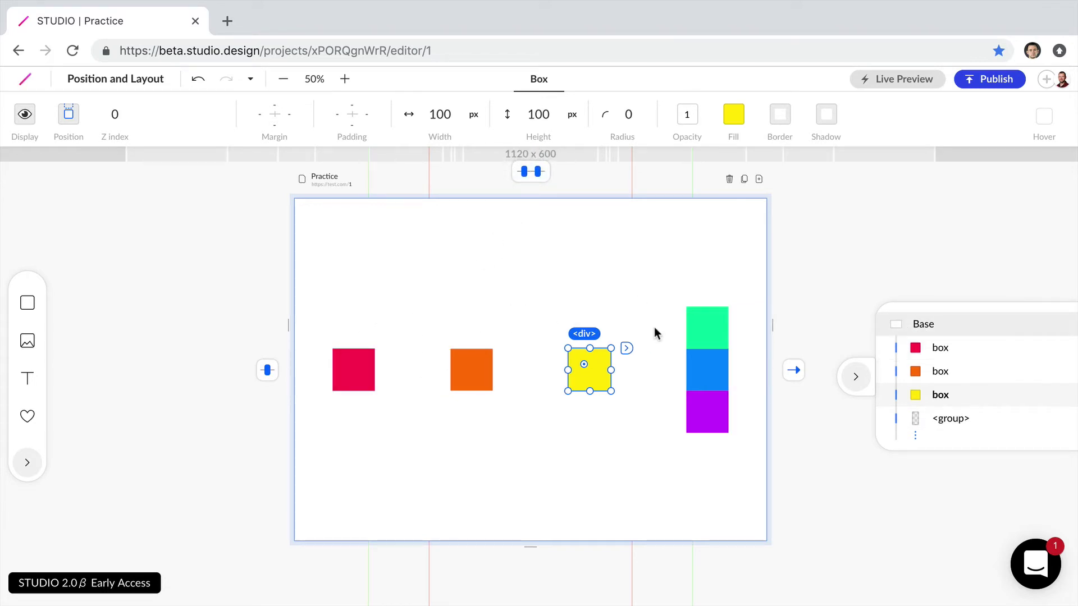
{"action": "left_click", "coordinate": [746, 305]}
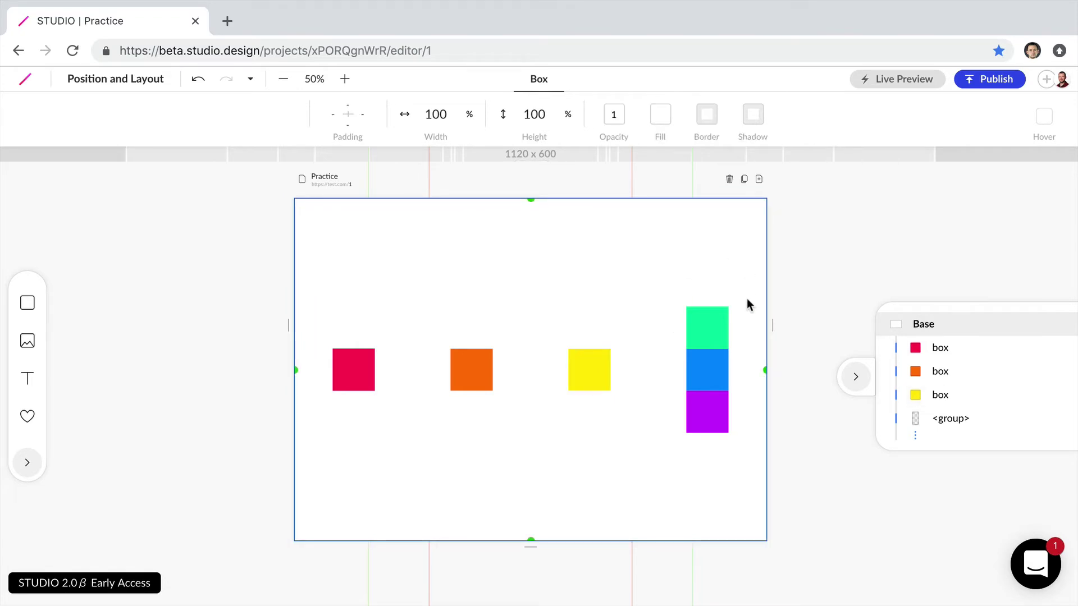
{"action": "left_click", "coordinate": [475, 383]}
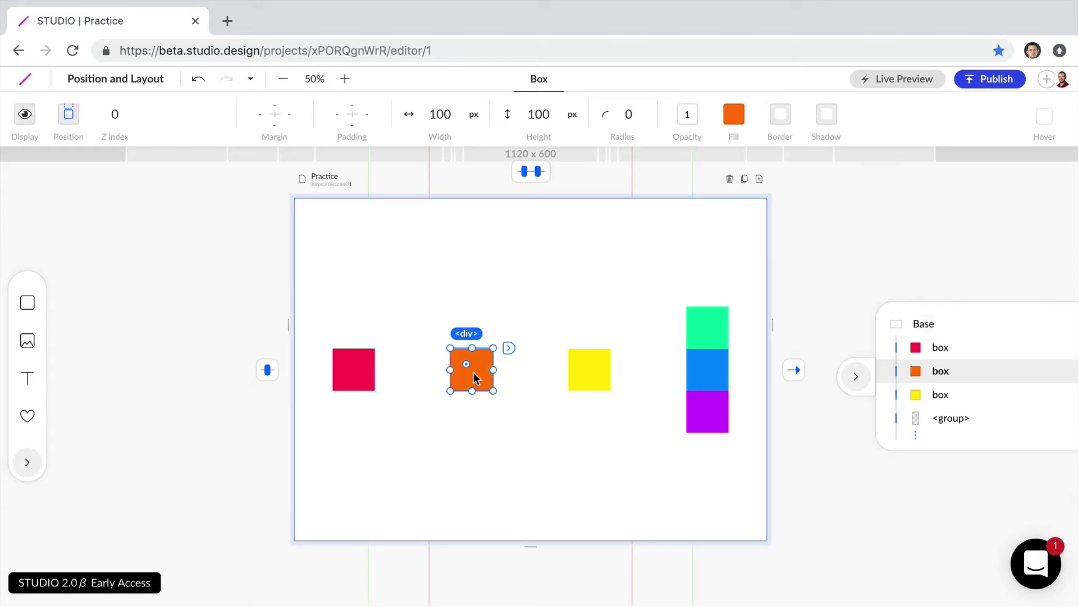
- Drag the orange box onto the red box to stack them as a new group
{"action": "left_click_drag", "start_coordinate": [475, 377], "coordinate": [476, 329]}
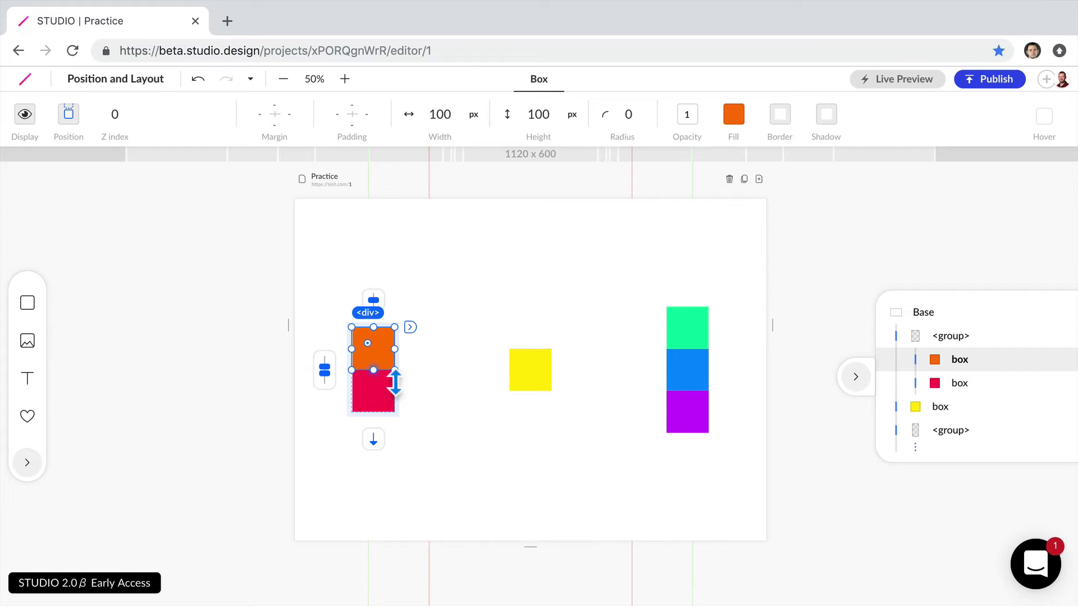
{"action": "left_click", "coordinate": [528, 373]}
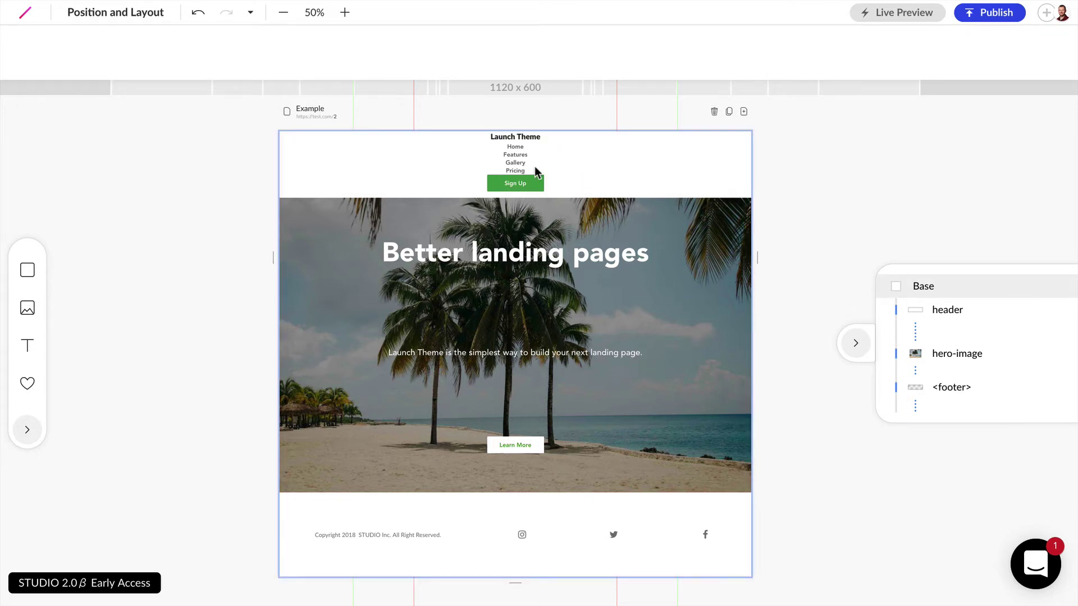
- Make the header a horizontal row with space-between alignment across its full width
{"action": "left_click", "coordinate": [515, 164]}
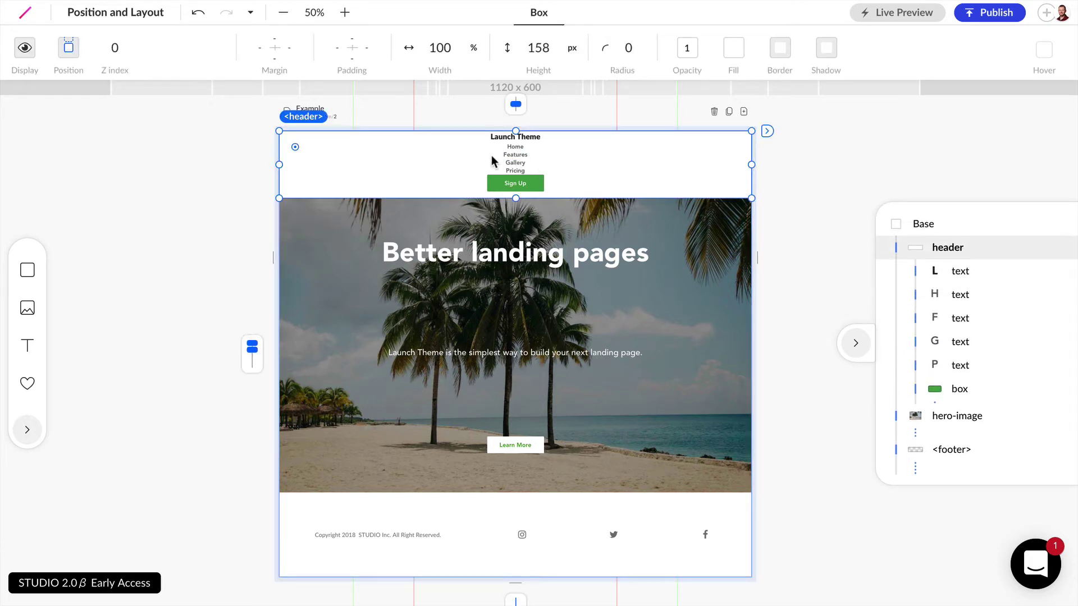
{"action": "left_click", "coordinate": [515, 155]}
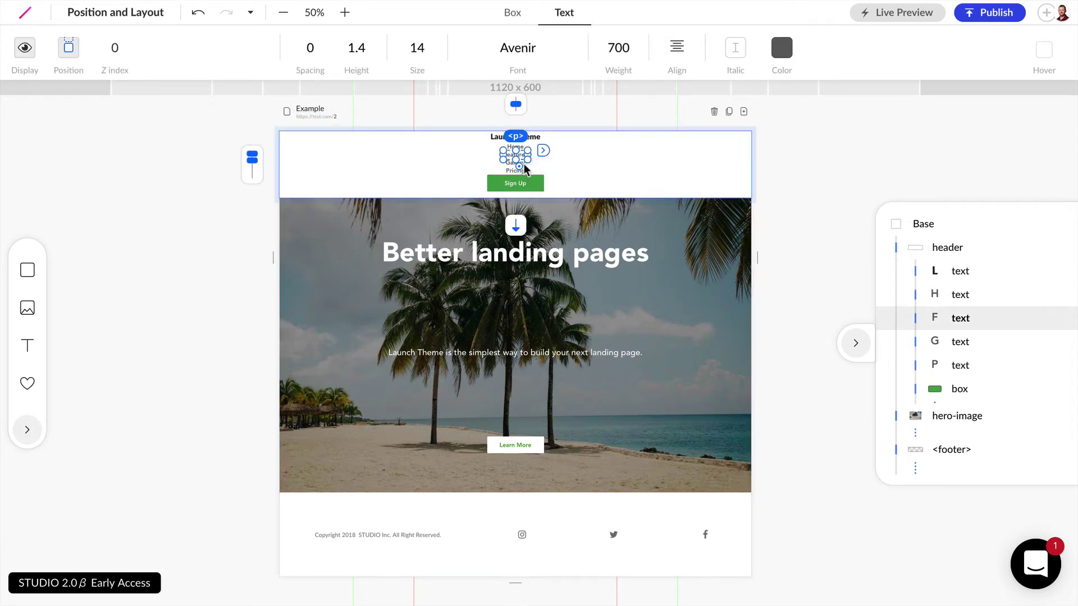
{"action": "left_click", "coordinate": [520, 166]}
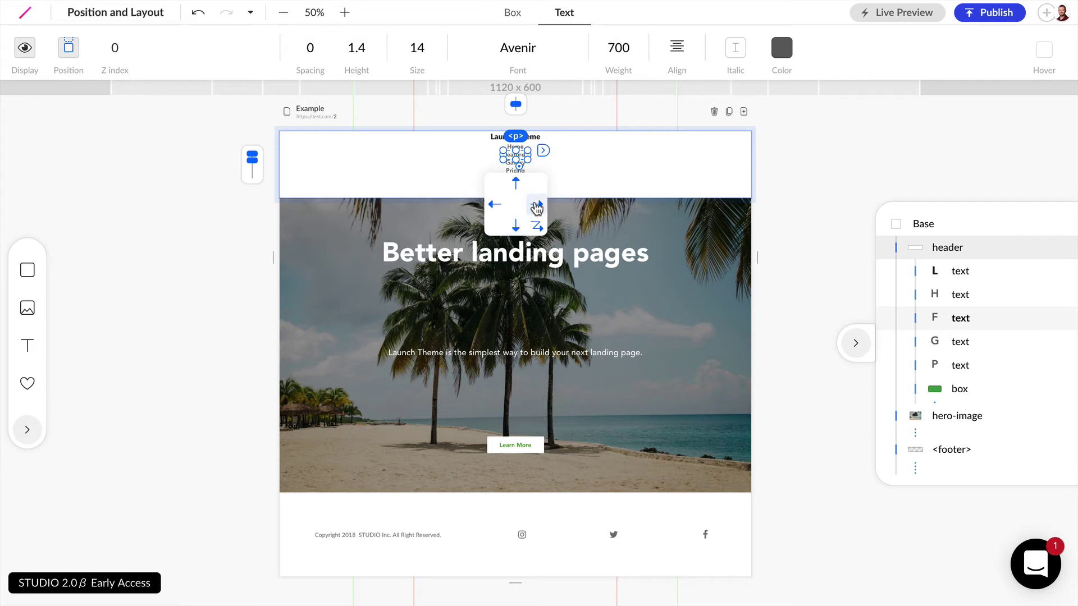
{"action": "left_click", "coordinate": [536, 207]}
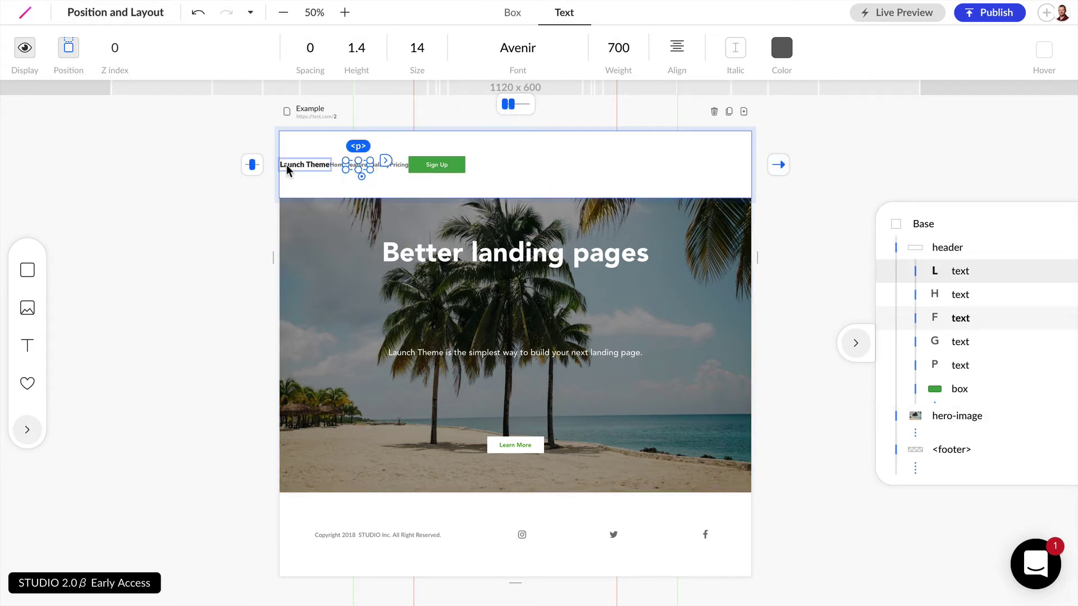
{"action": "left_click", "coordinate": [516, 108]}
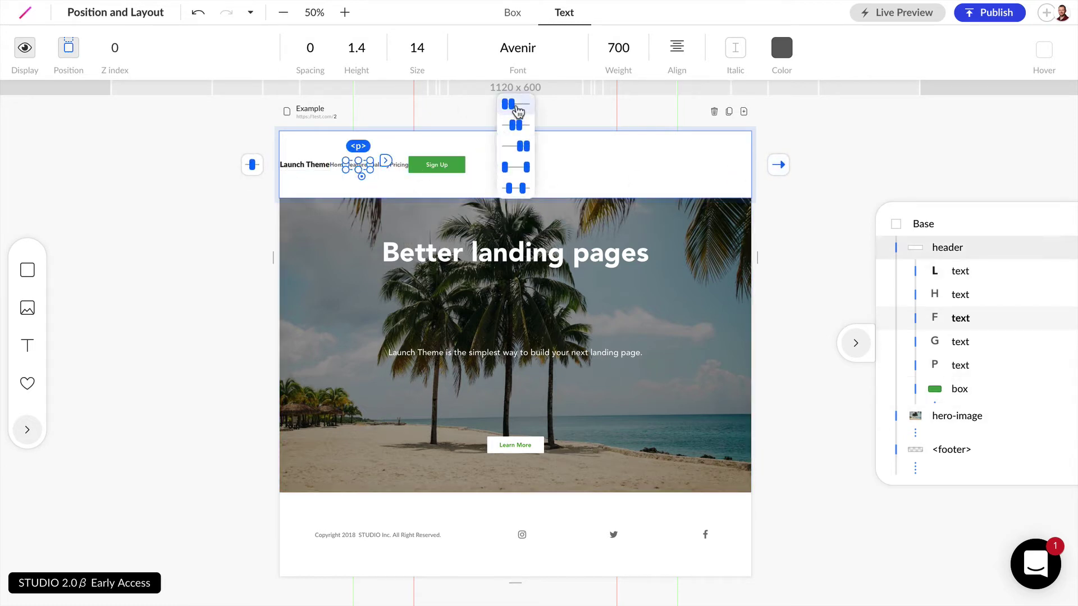
{"action": "left_click", "coordinate": [514, 189]}
{"action": "left_click", "coordinate": [852, 151]}
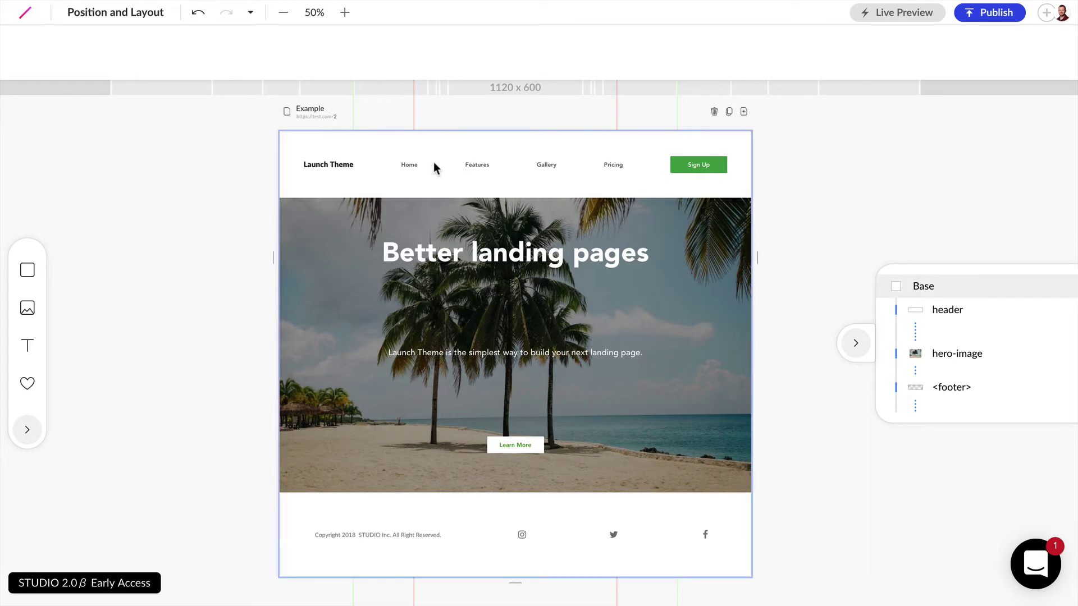
- Select the Home, Features, Gallery and Pricing links and group them with Cmd+G
{"action": "left_click", "coordinate": [409, 164]}
{"action": "left_click", "coordinate": [408, 164]}
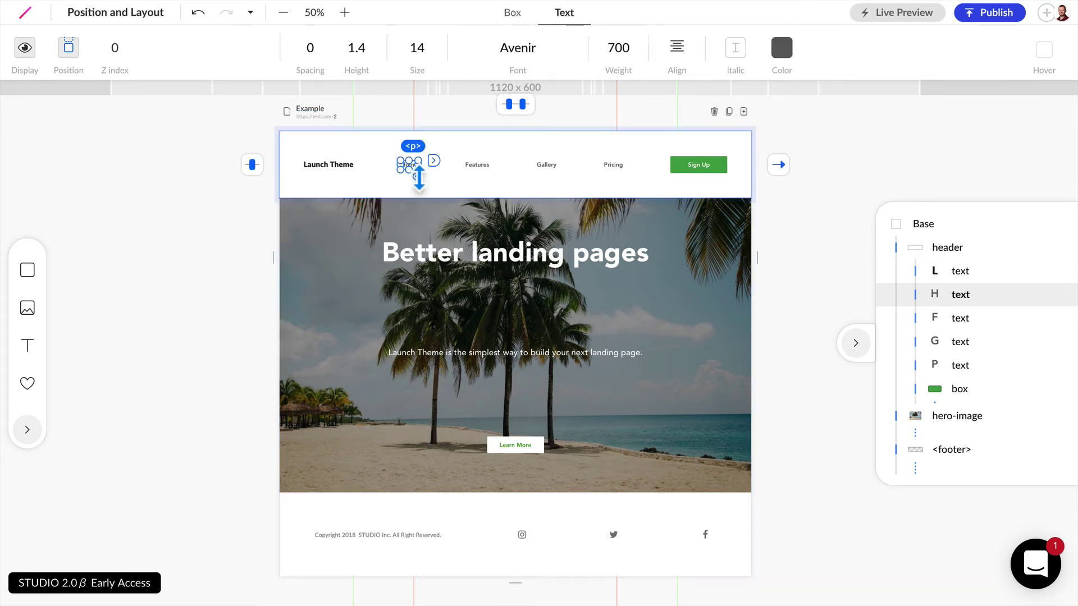
{"action": "left_click", "coordinate": [480, 166], "text": "shift"}
{"action": "left_click", "coordinate": [544, 164], "text": "shift"}
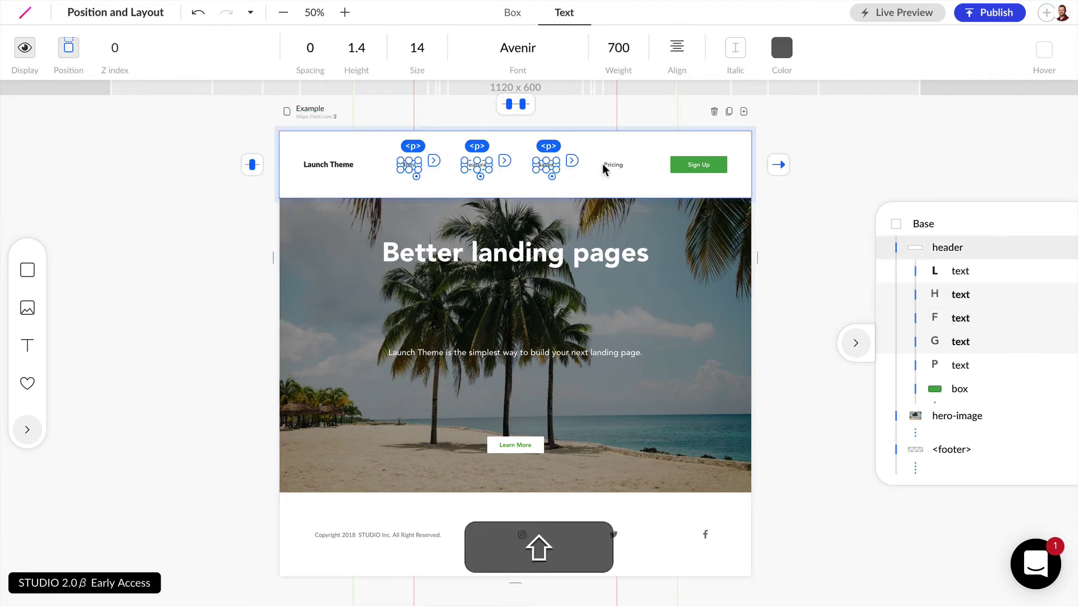
{"action": "left_click", "coordinate": [613, 164], "text": "shift"}
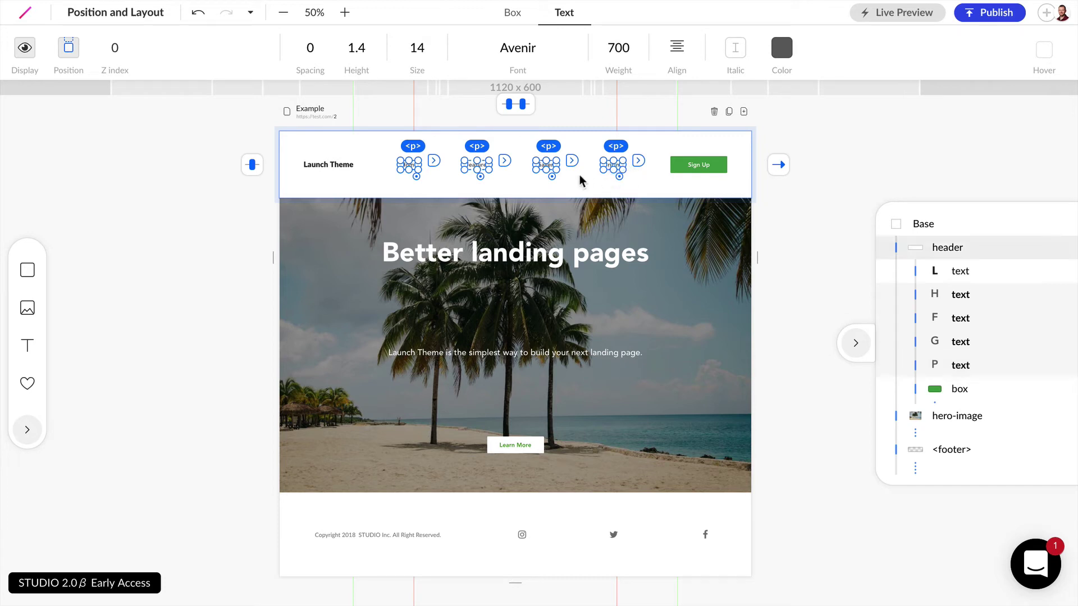
{"action": "key", "text": "super"}
{"action": "key", "text": "super+g"}
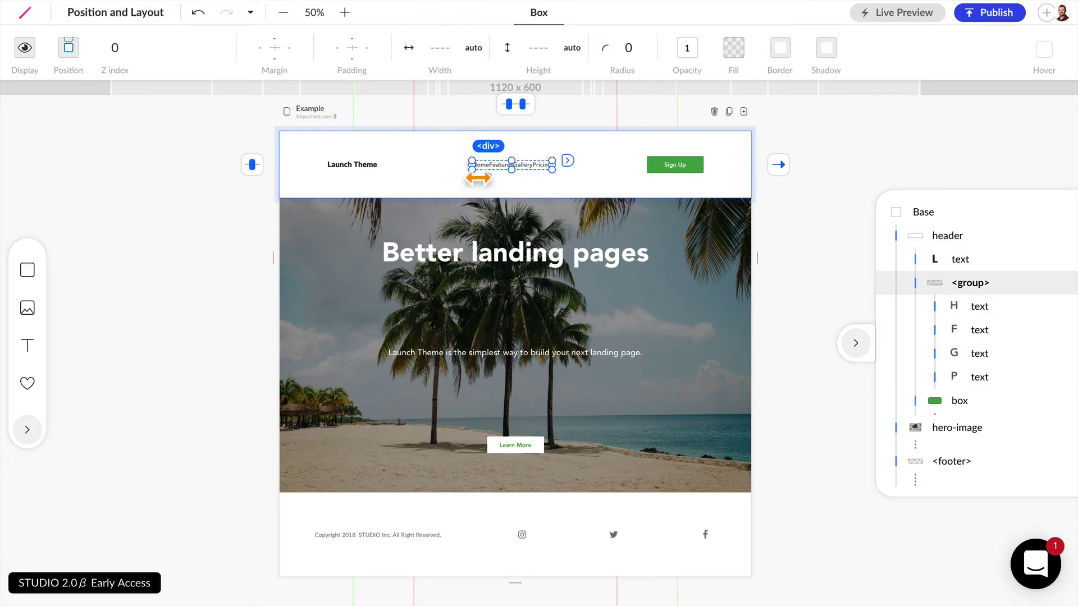
- Set the nav link group's alignment to space-between so the links spread evenly
{"action": "left_click", "coordinate": [537, 164]}
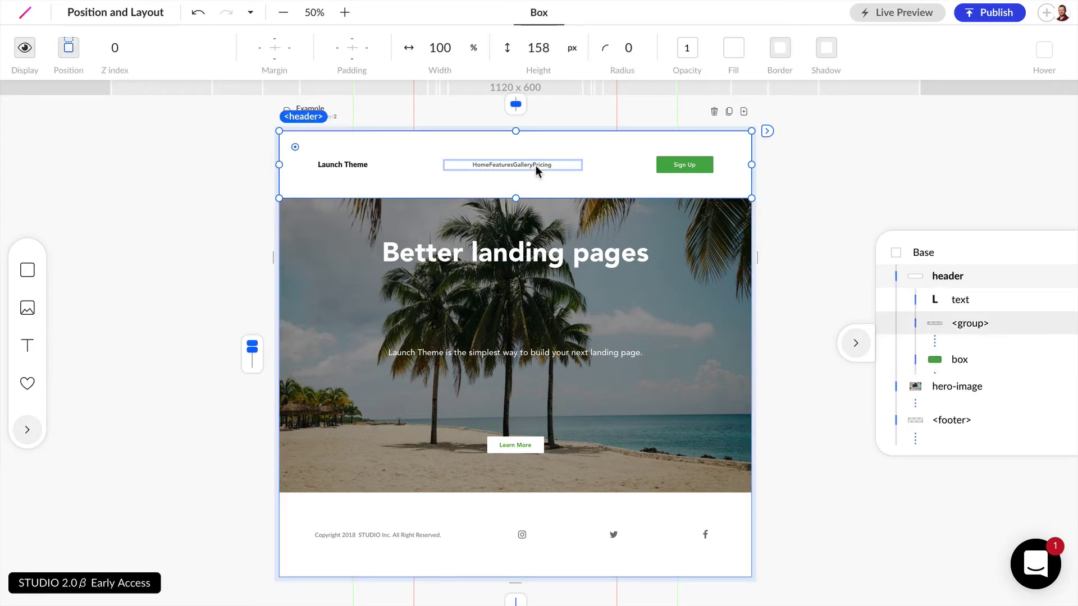
{"action": "left_click", "coordinate": [536, 165]}
{"action": "left_click", "coordinate": [542, 165]}
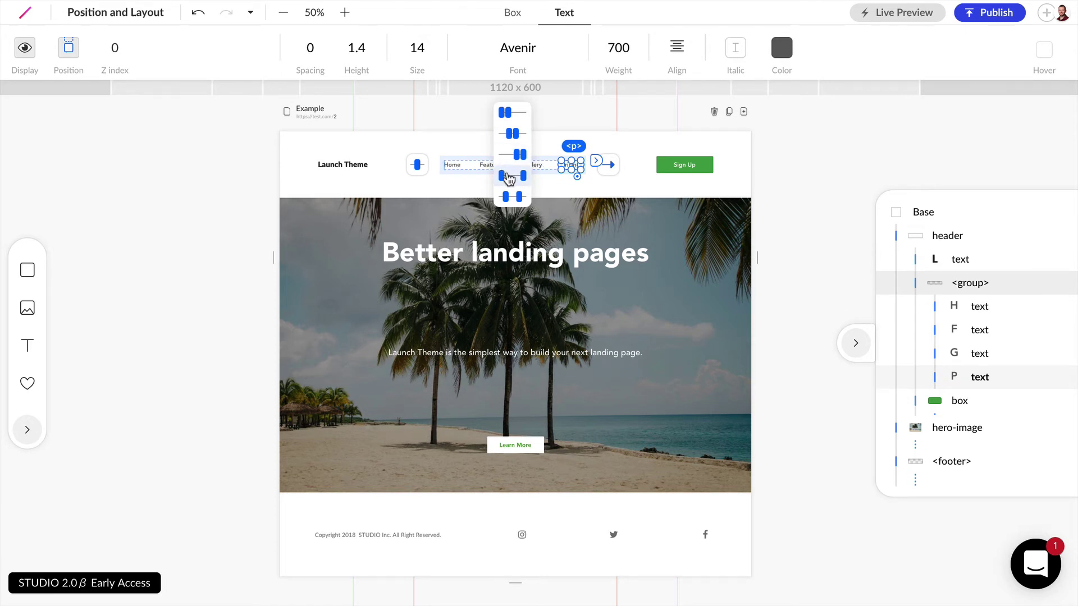
{"action": "left_click", "coordinate": [509, 178]}
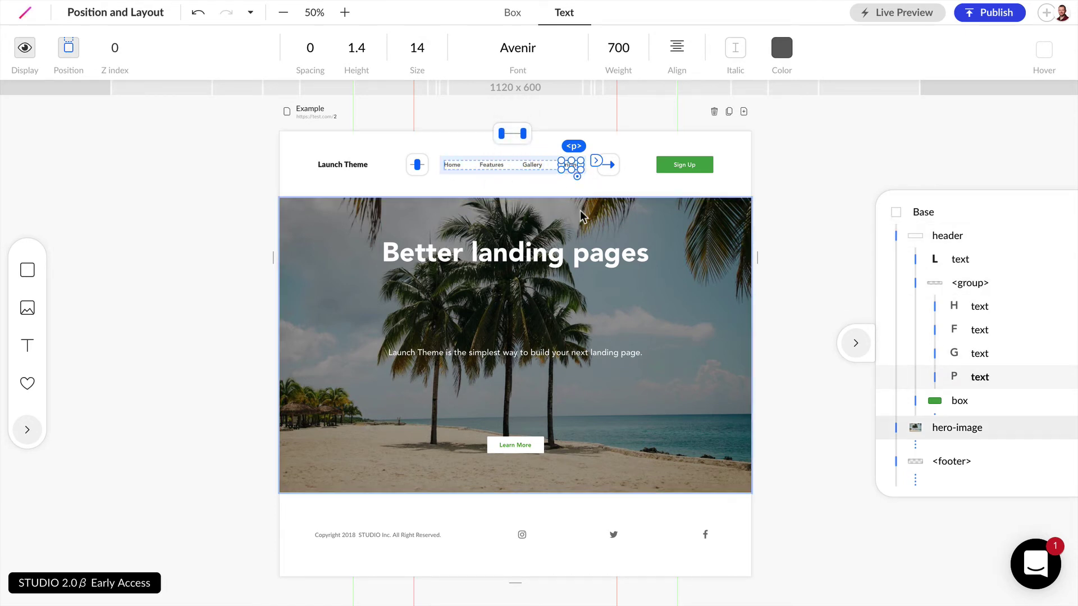
{"action": "left_click", "coordinate": [768, 224]}
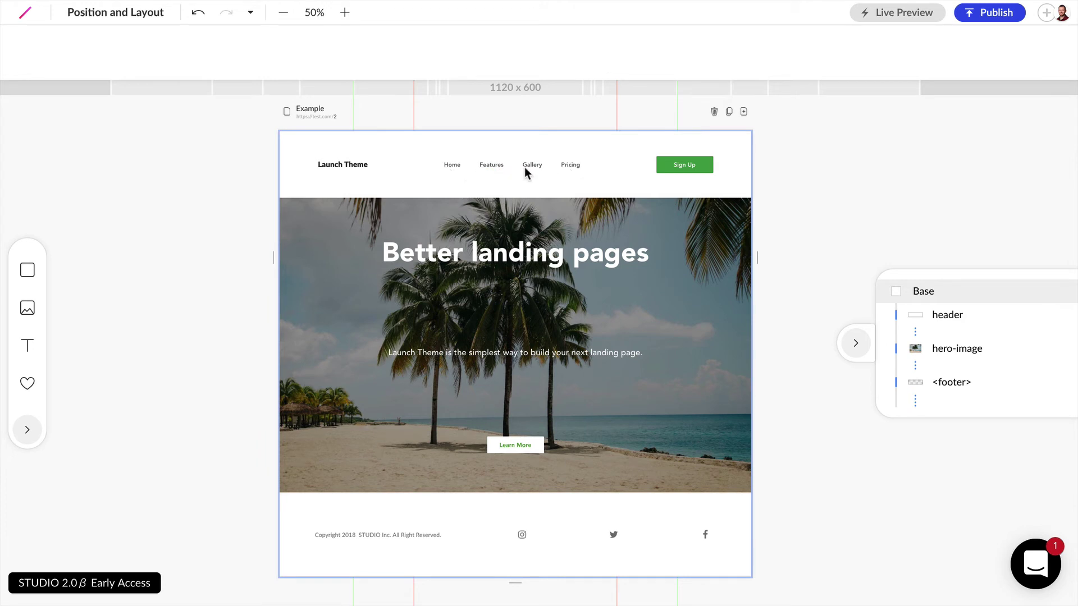
- Drag the header's bottom edge up to shrink it to 62 px tall
{"action": "left_click", "coordinate": [545, 169]}
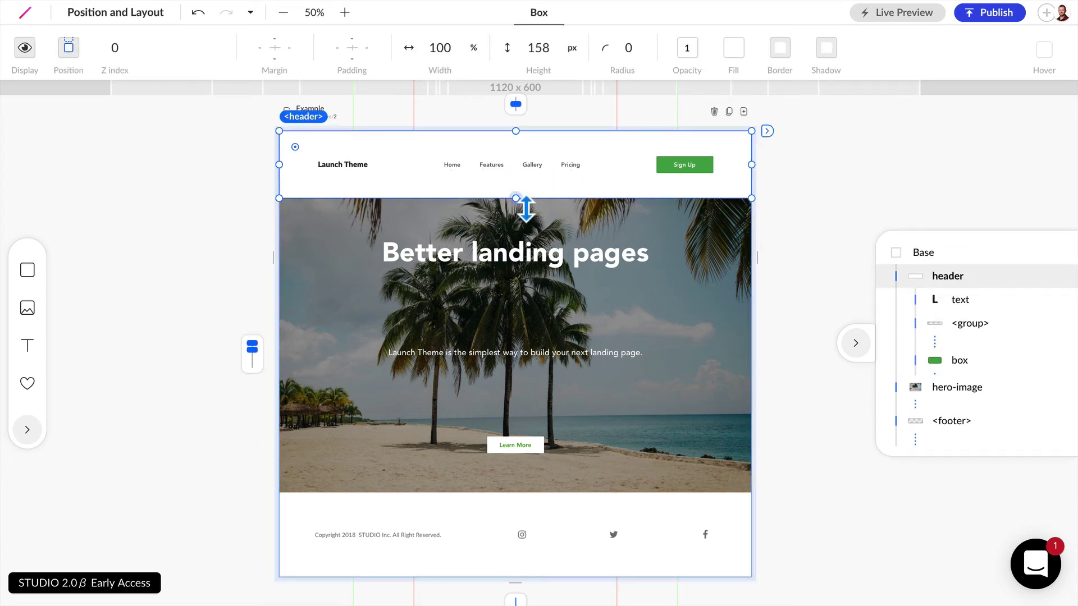
{"action": "left_click_drag", "start_coordinate": [516, 198], "coordinate": [516, 158]}
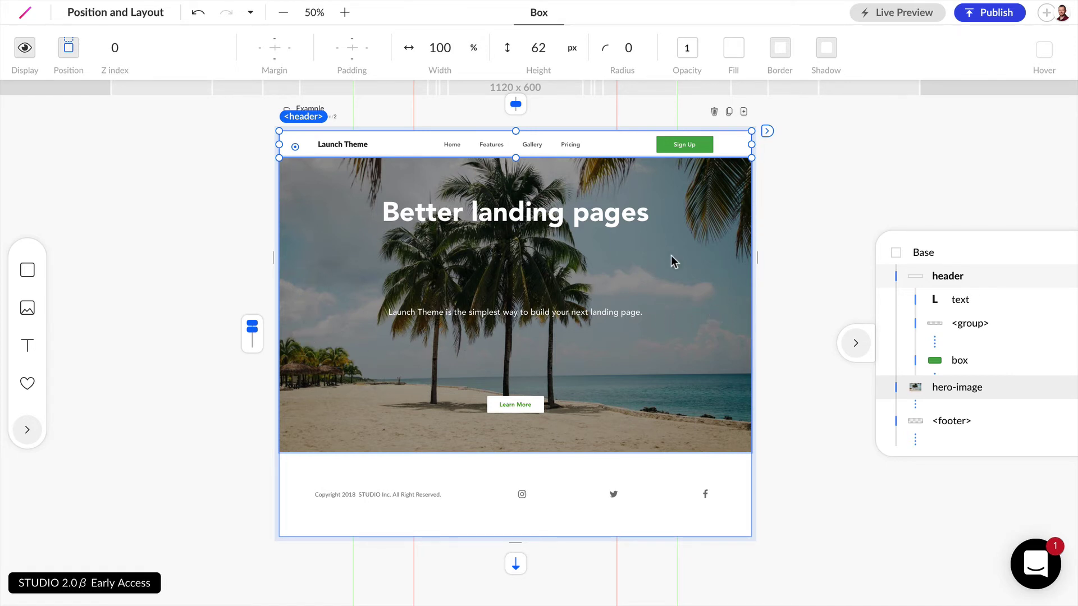
{"action": "left_click", "coordinate": [516, 402]}
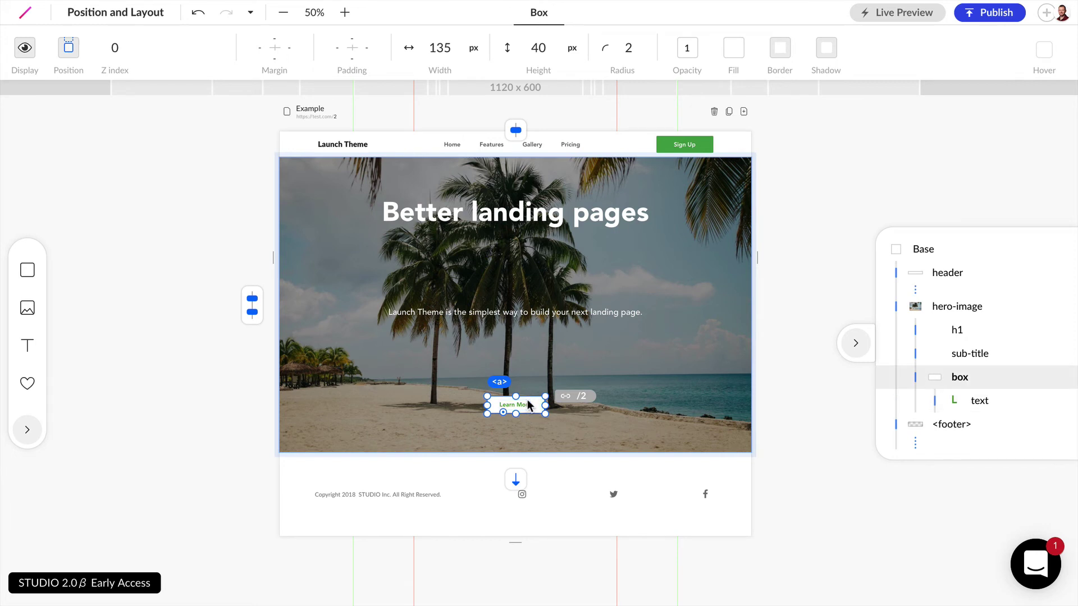
{"action": "left_click", "coordinate": [525, 401]}
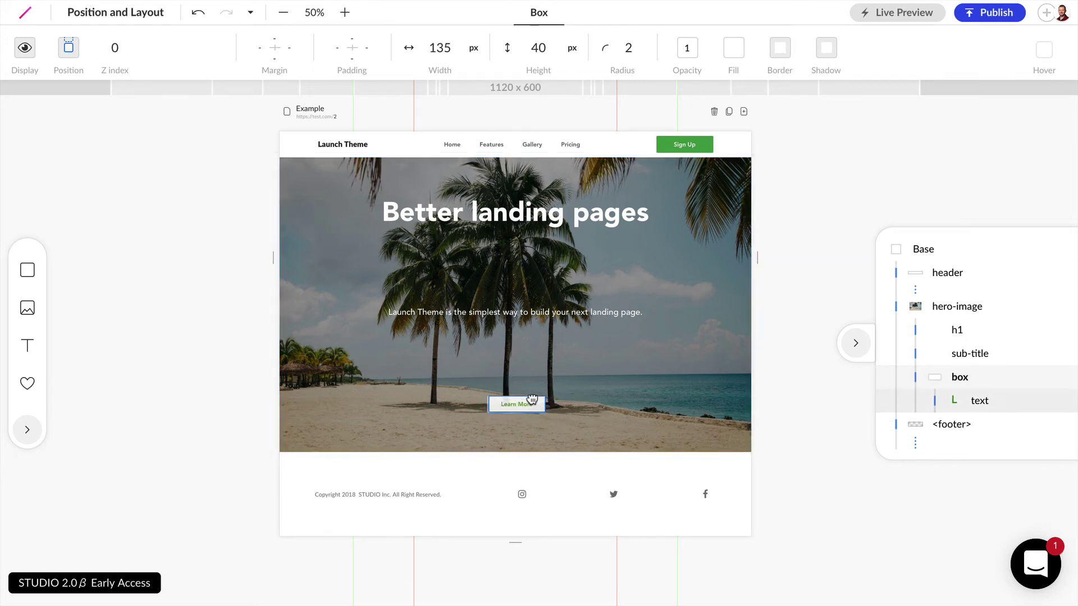
{"action": "left_click_drag", "start_coordinate": [531, 401], "coordinate": [666, 216]}
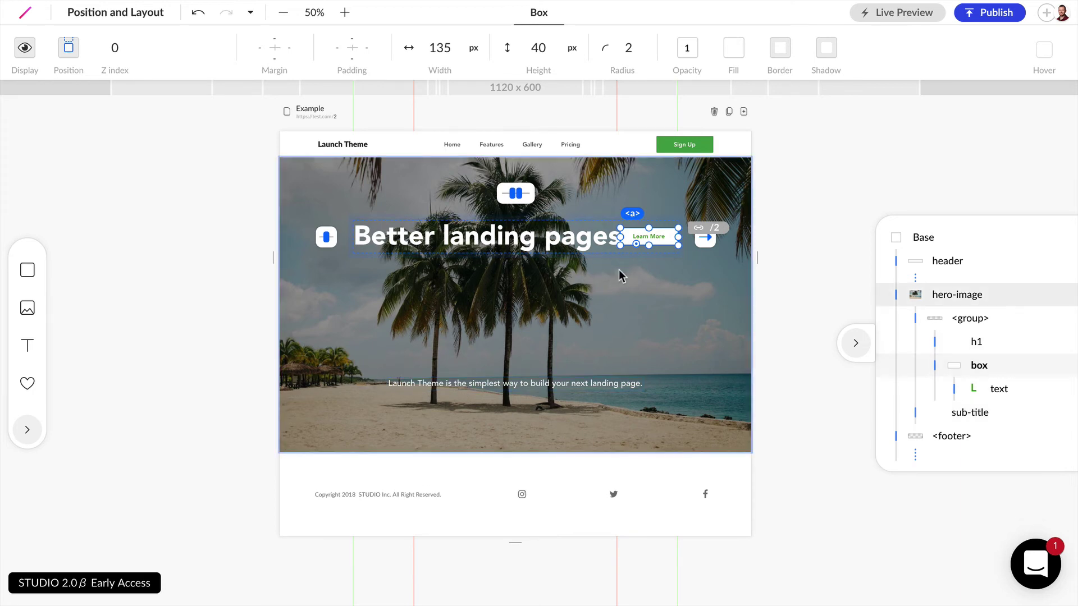
{"action": "key", "text": "super+z"}
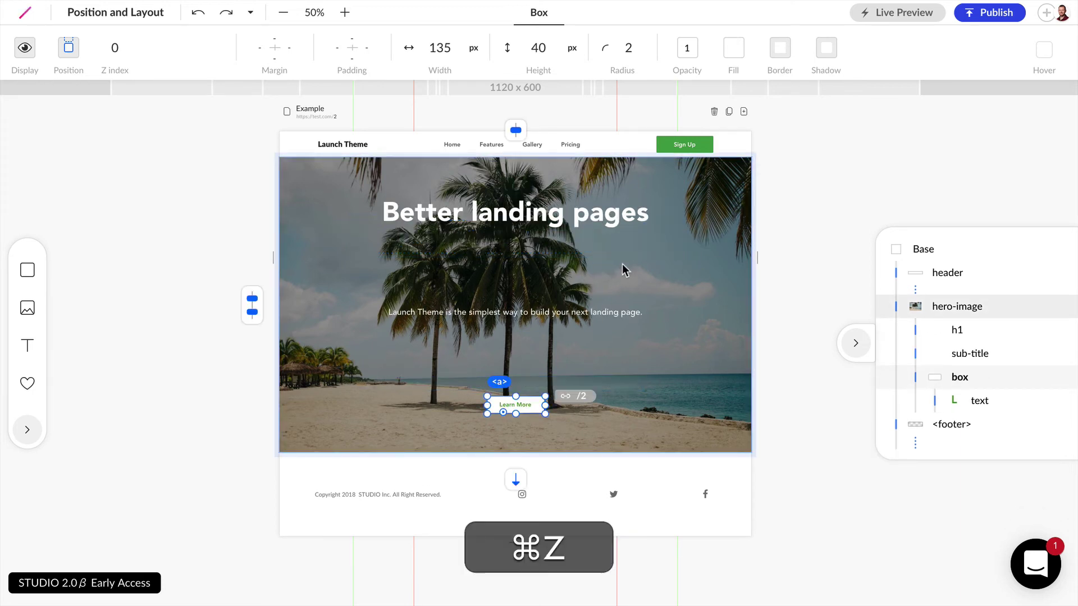
- Group the 'Better landing pages' heading with its subtitle and left-align their text
{"action": "left_click", "coordinate": [607, 221]}
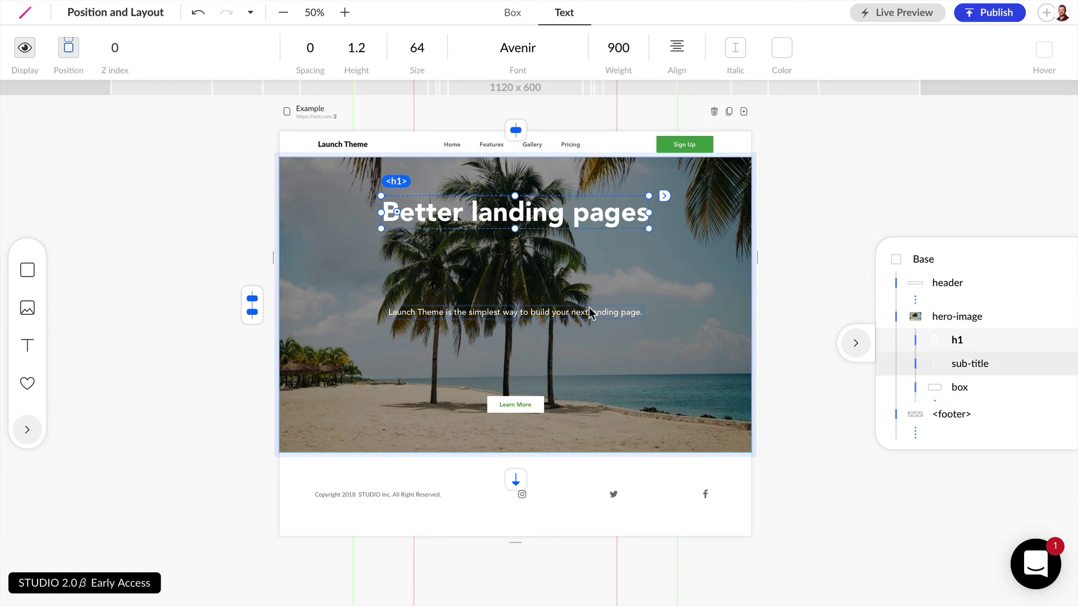
{"action": "left_click", "coordinate": [530, 318], "text": "shift"}
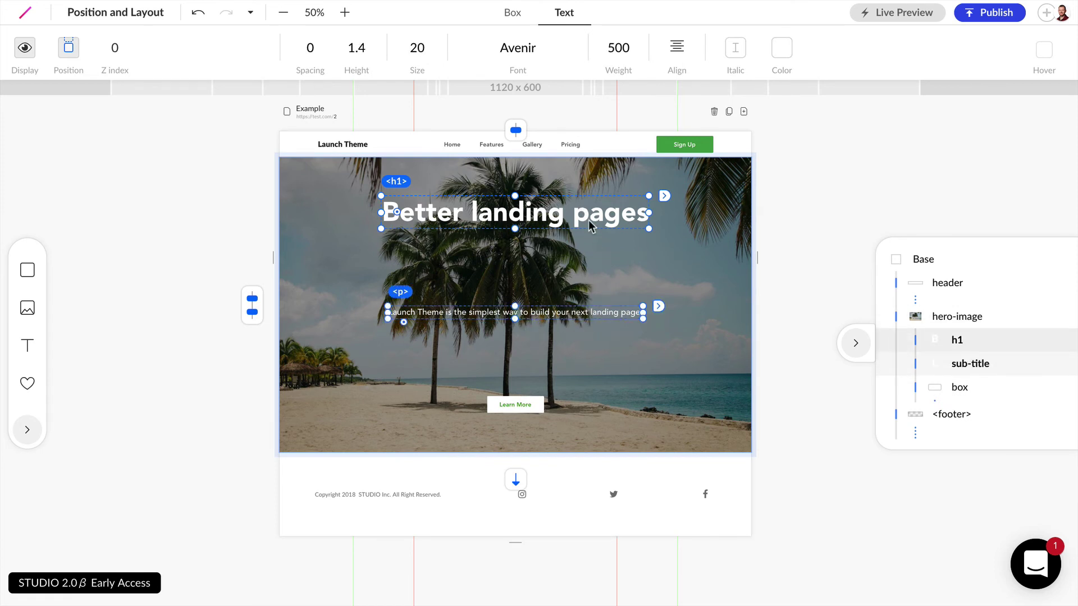
{"action": "key", "text": "super+g"}
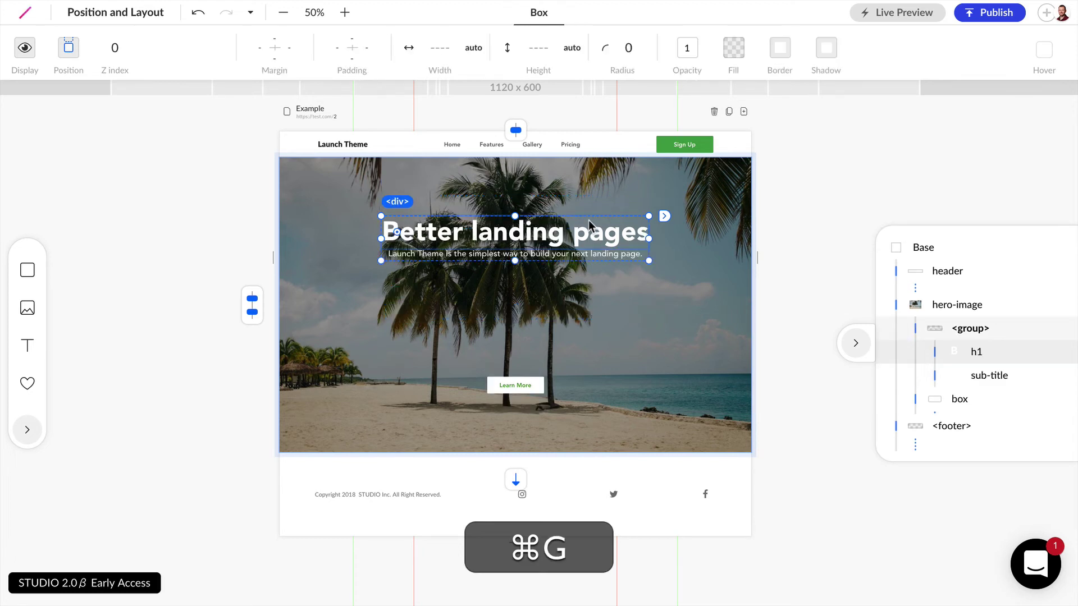
{"action": "double_click", "coordinate": [581, 236]}
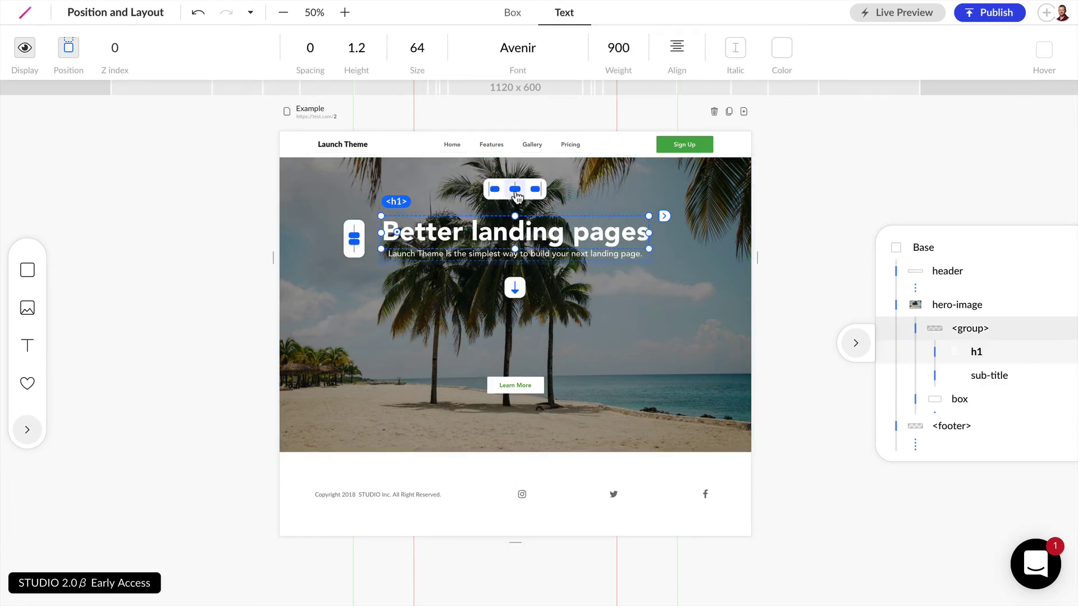
{"action": "left_click", "coordinate": [495, 191]}
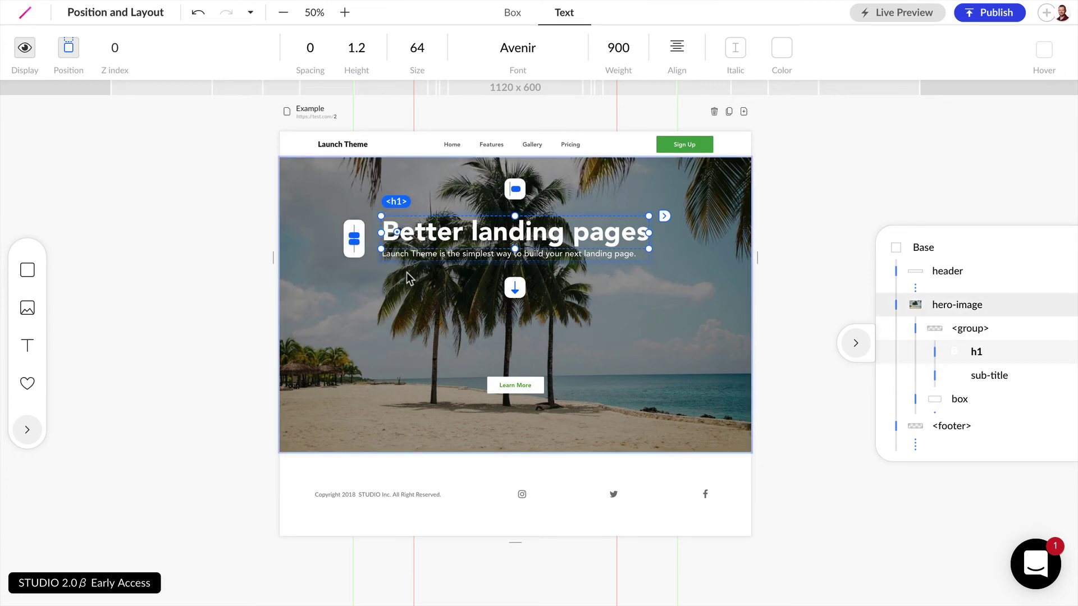
{"action": "key", "text": "Escape"}
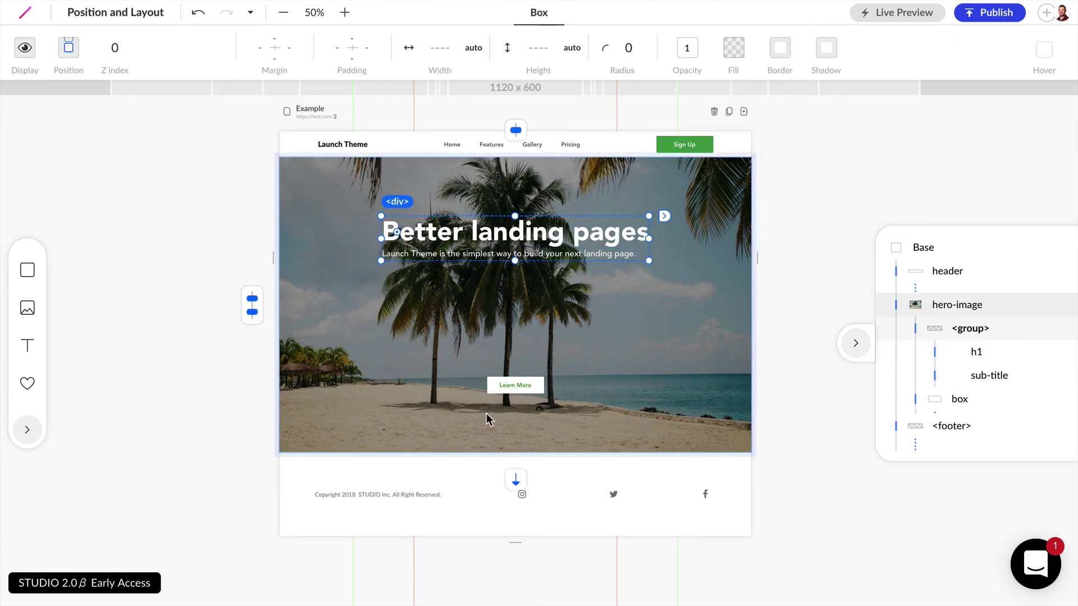
- Move Learn More into the hero row and set space-between, pushing it right of the heading group
{"action": "left_click", "coordinate": [506, 388]}
{"action": "left_click_drag", "start_coordinate": [505, 388], "coordinate": [660, 247]}
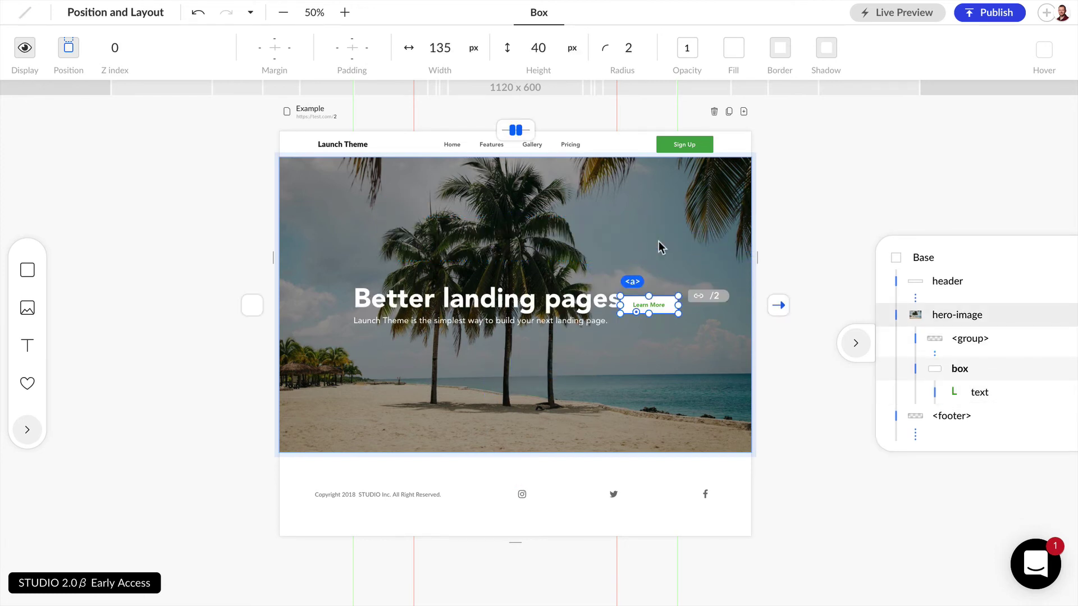
{"action": "left_click", "coordinate": [516, 131]}
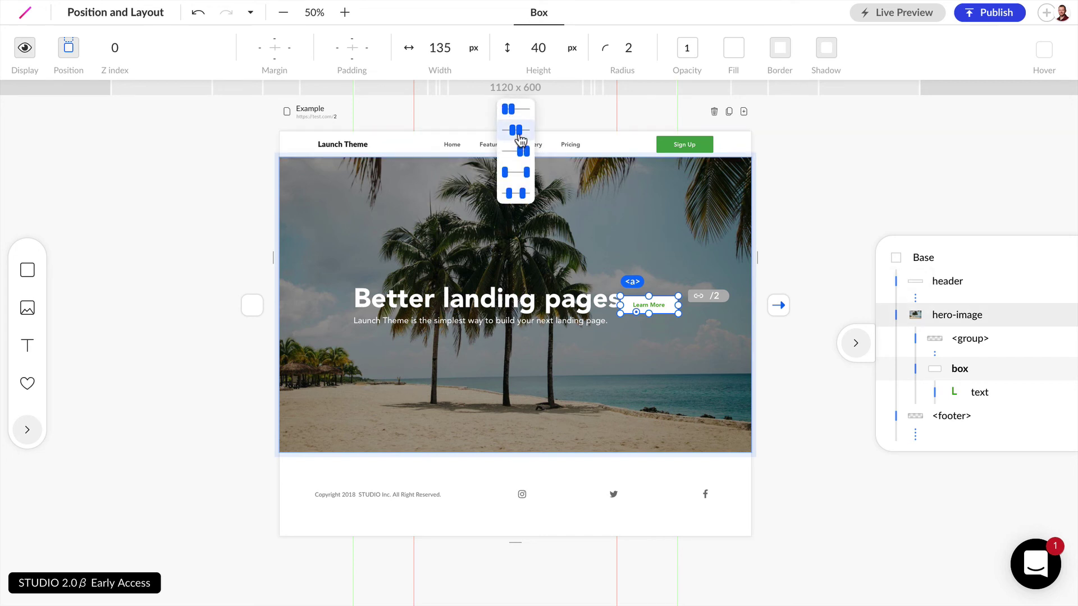
{"action": "left_click", "coordinate": [513, 193]}
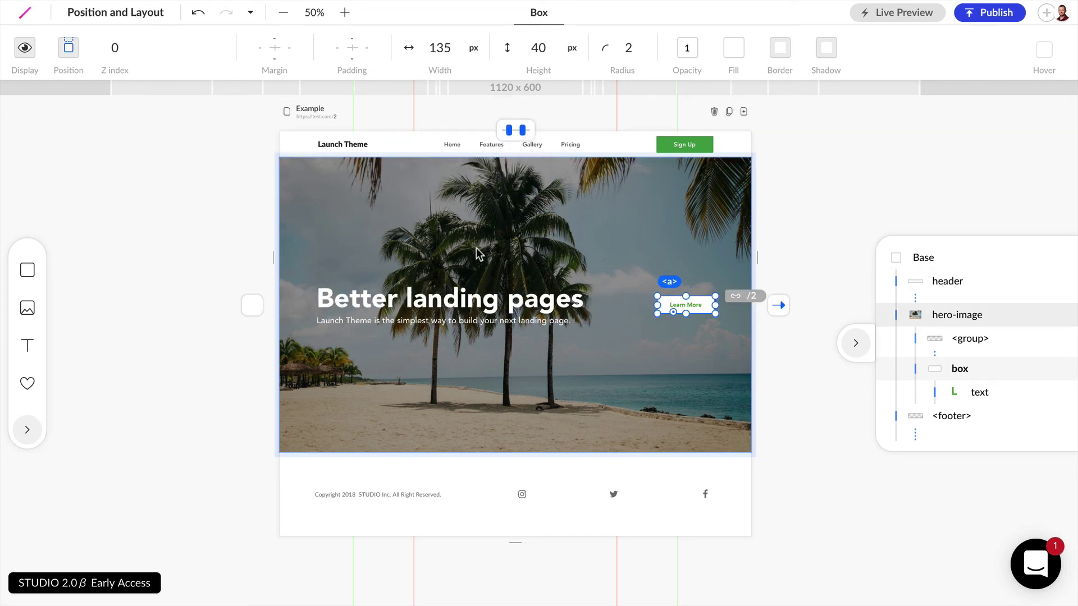
- Shorten the hero image to 504 px tall
{"action": "left_click", "coordinate": [515, 420]}
{"action": "left_click_drag", "start_coordinate": [517, 452], "coordinate": [522, 379]}
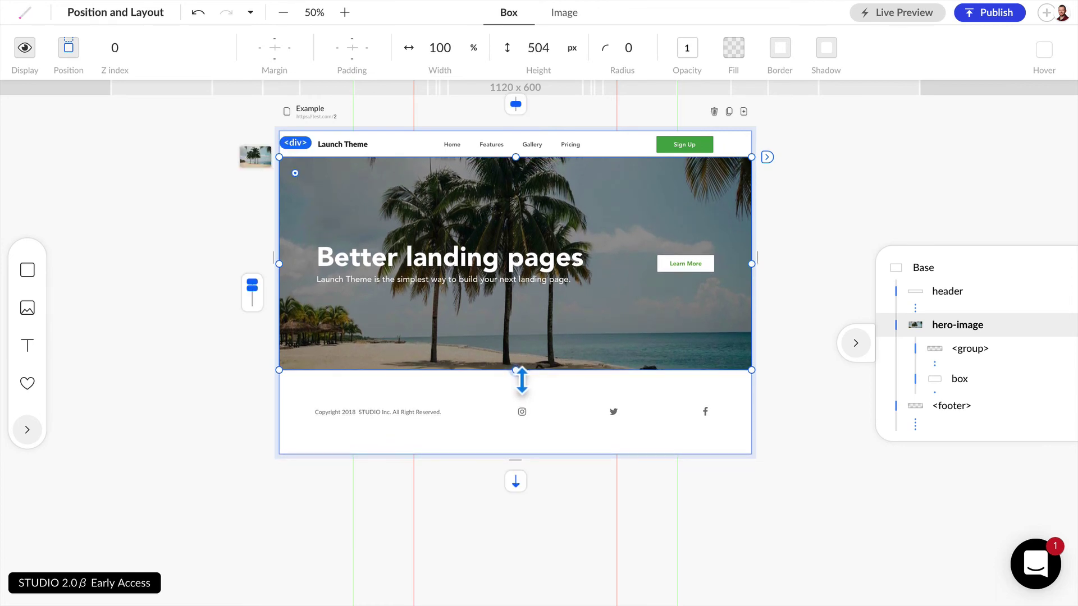
{"action": "left_click", "coordinate": [370, 484]}
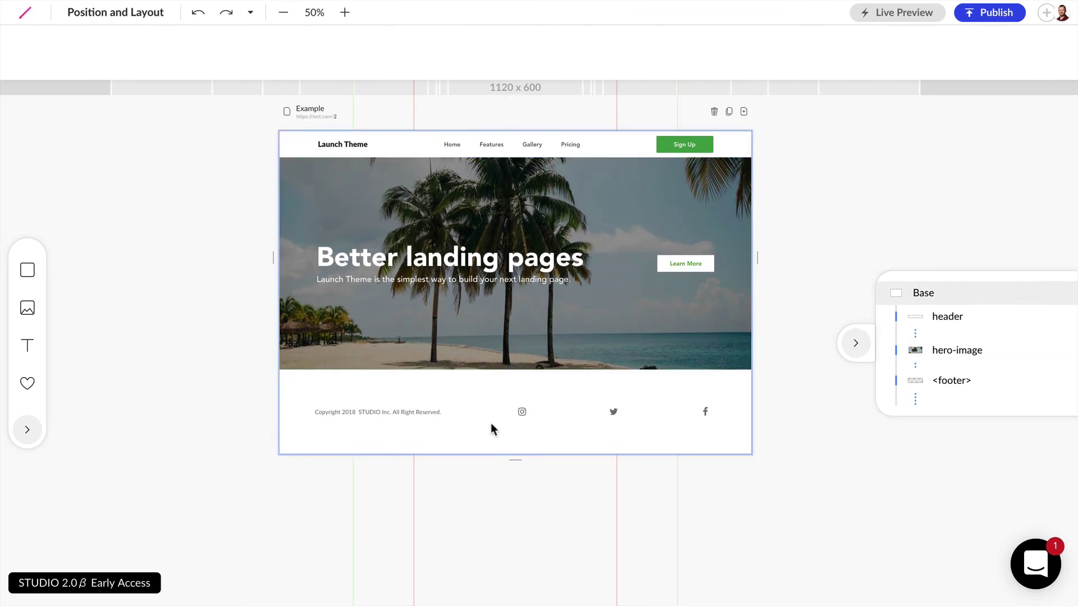
- Move the footer copyright text to the right end, past the three social icons
{"action": "left_click", "coordinate": [396, 417]}
{"action": "left_click", "coordinate": [399, 410]}
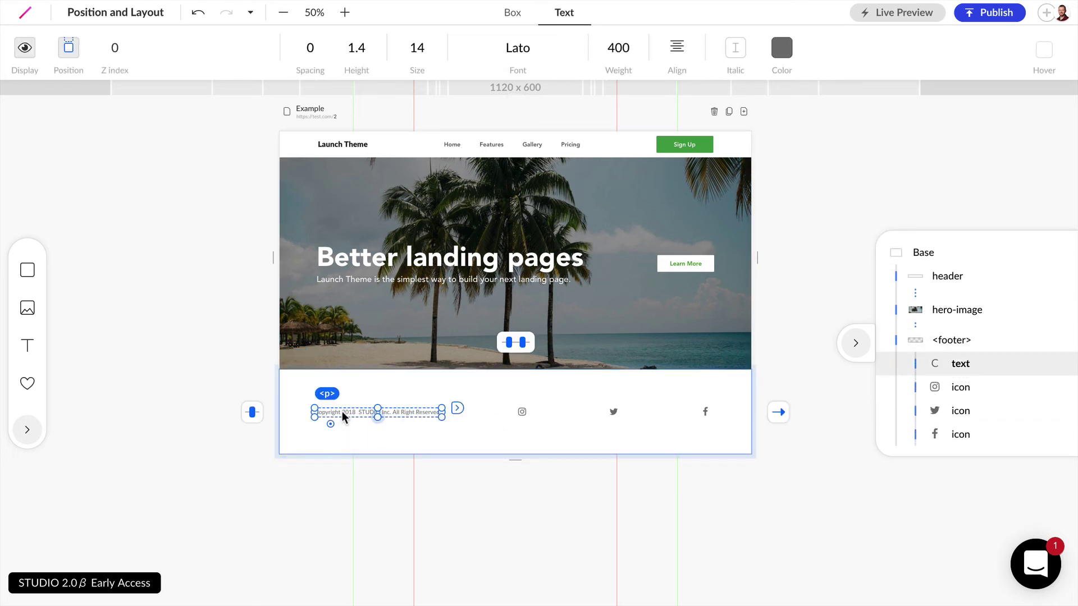
{"action": "left_click_drag", "start_coordinate": [344, 413], "coordinate": [722, 416]}
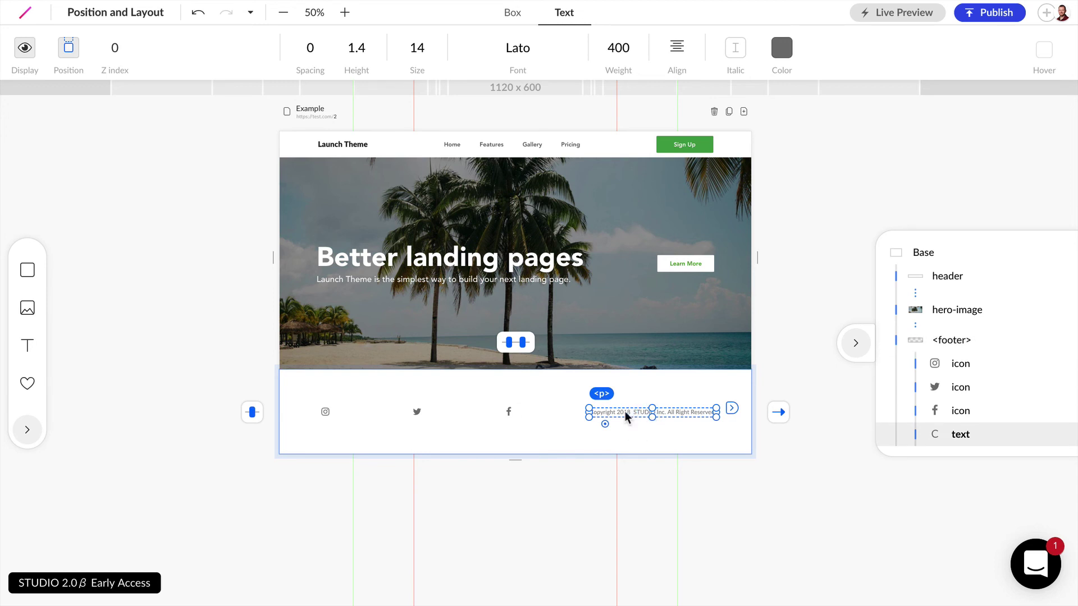
- Try grouping the copyright text under the Facebook icon, then undo that grouping
{"action": "left_click_drag", "start_coordinate": [625, 413], "coordinate": [508, 431]}
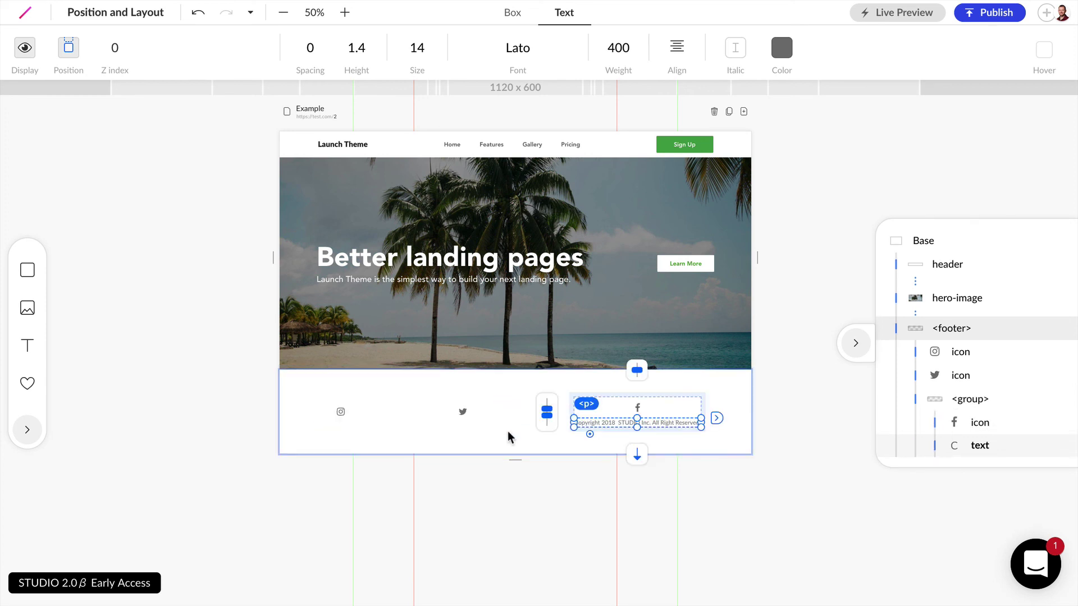
{"action": "left_click", "coordinate": [534, 496]}
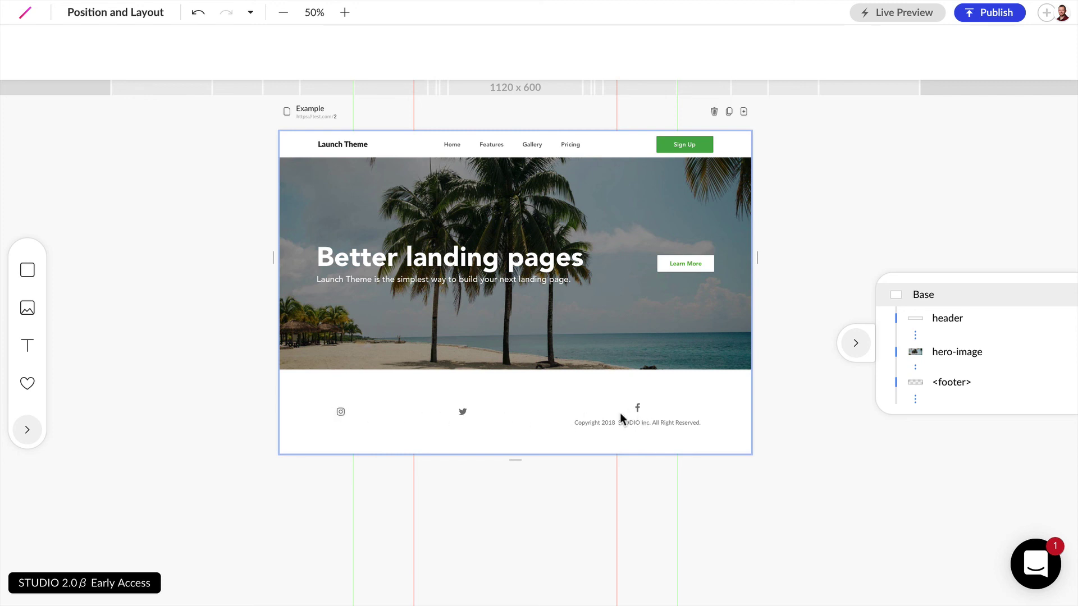
{"action": "key", "text": "super+z"}
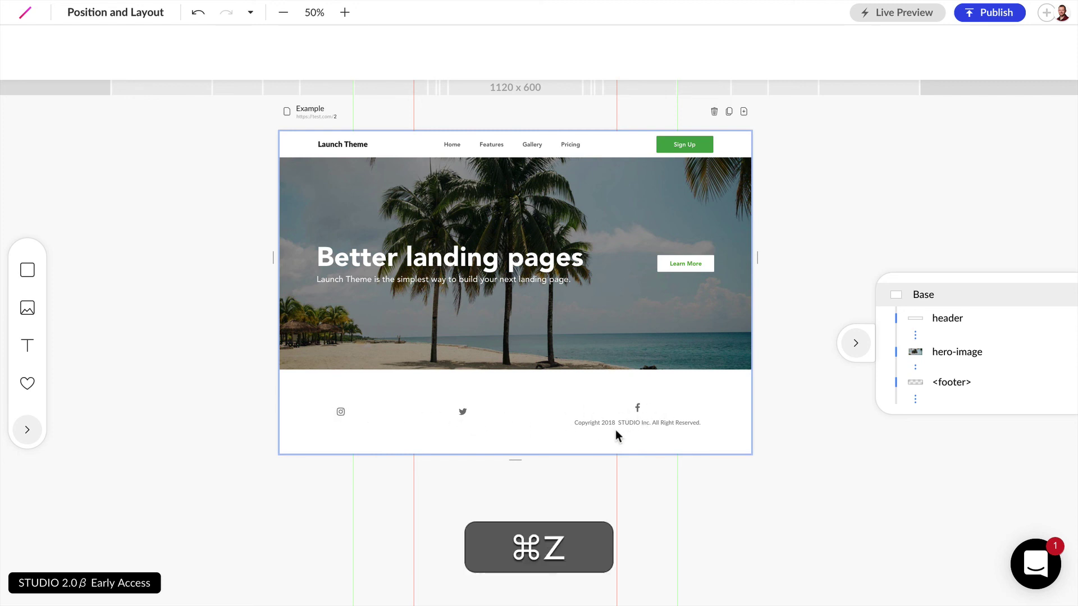
- Group the Instagram, Twitter and Facebook footer icons together
{"action": "double_click", "coordinate": [325, 412]}
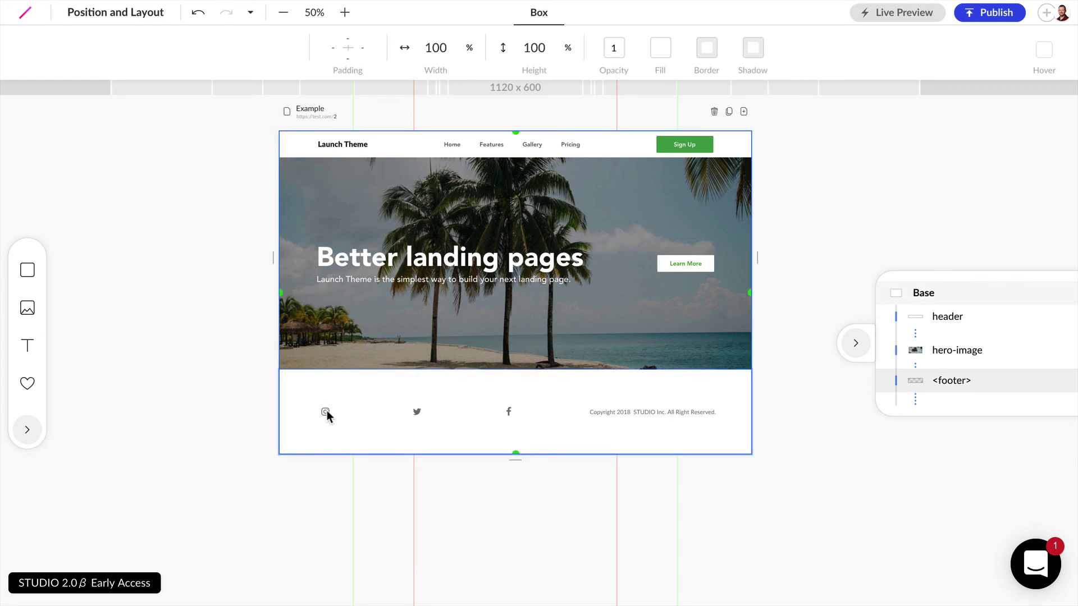
{"action": "left_click", "coordinate": [417, 412], "text": "shift"}
{"action": "left_click", "coordinate": [508, 413], "text": "shift"}
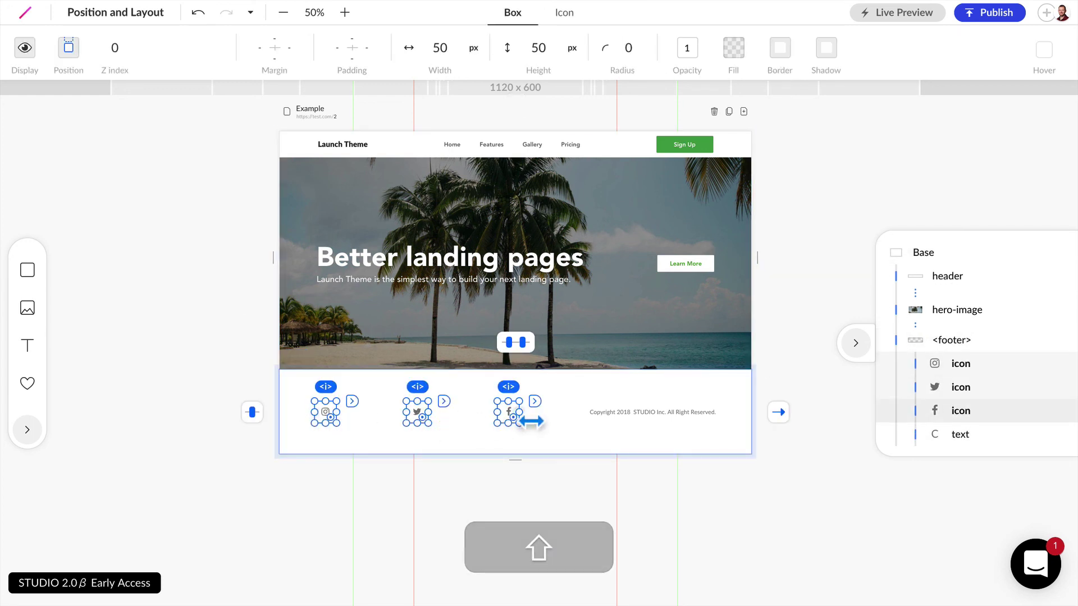
{"action": "key", "text": "super+g"}
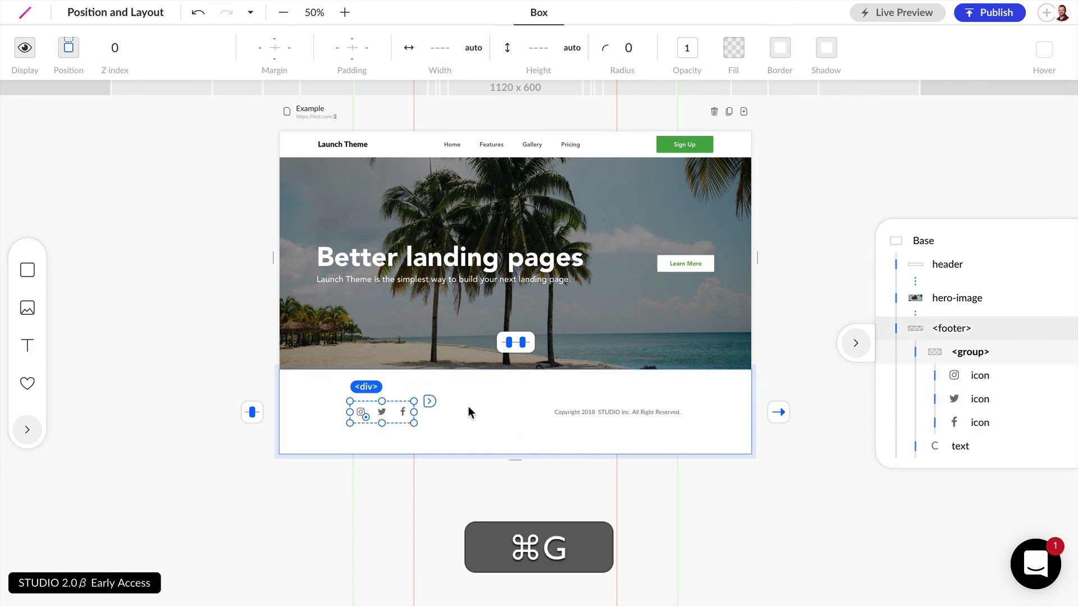
- Widen the icon group to 312 px and spread the icons with space-between
{"action": "left_click_drag", "start_coordinate": [426, 418], "coordinate": [493, 424]}
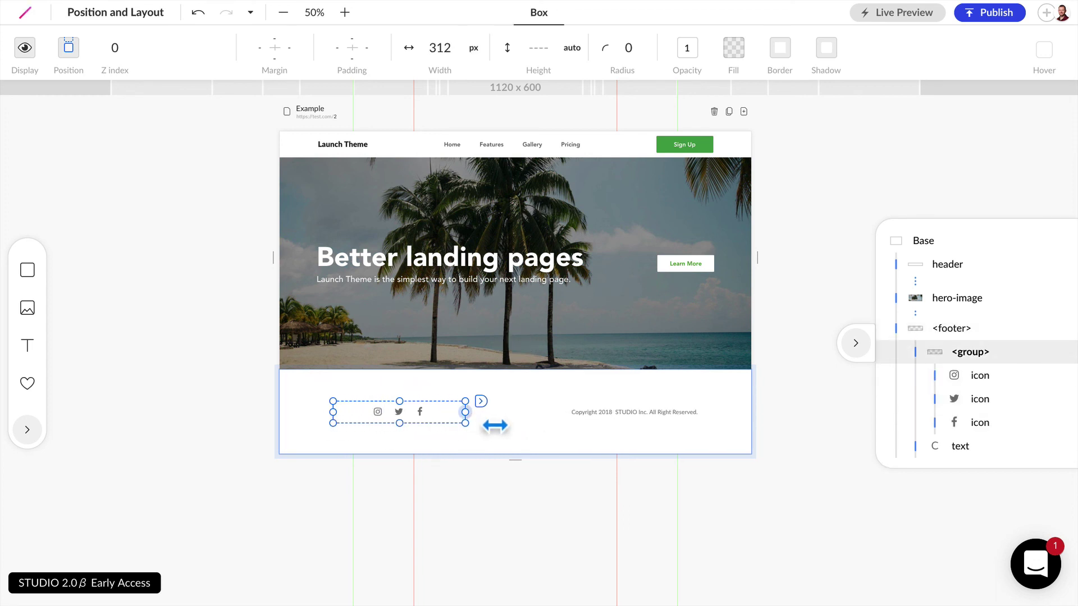
{"action": "left_click", "coordinate": [416, 413]}
{"action": "left_click", "coordinate": [397, 375]}
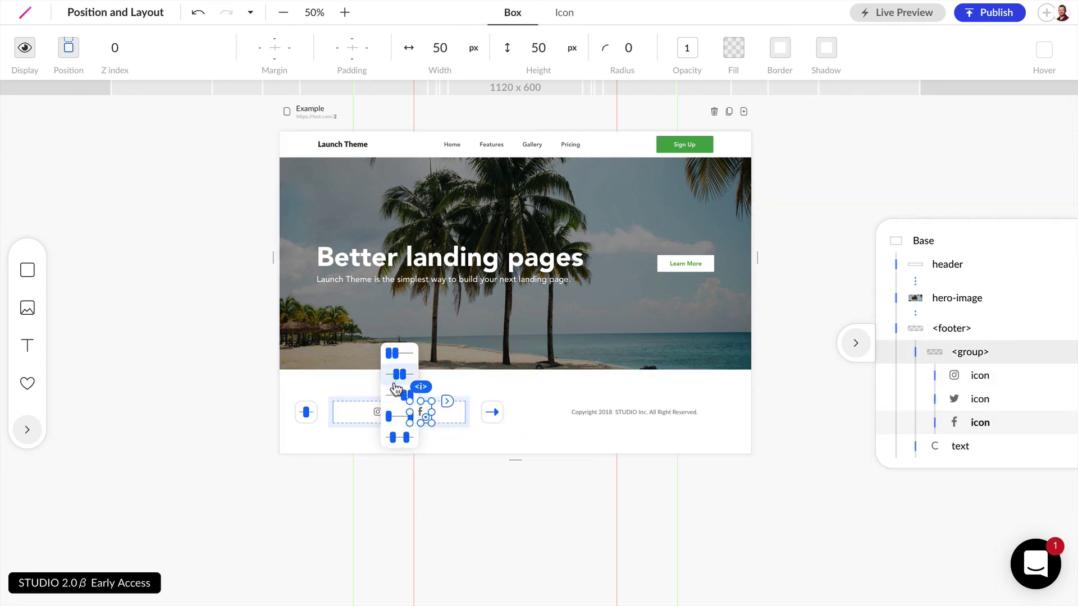
{"action": "left_click", "coordinate": [392, 438]}
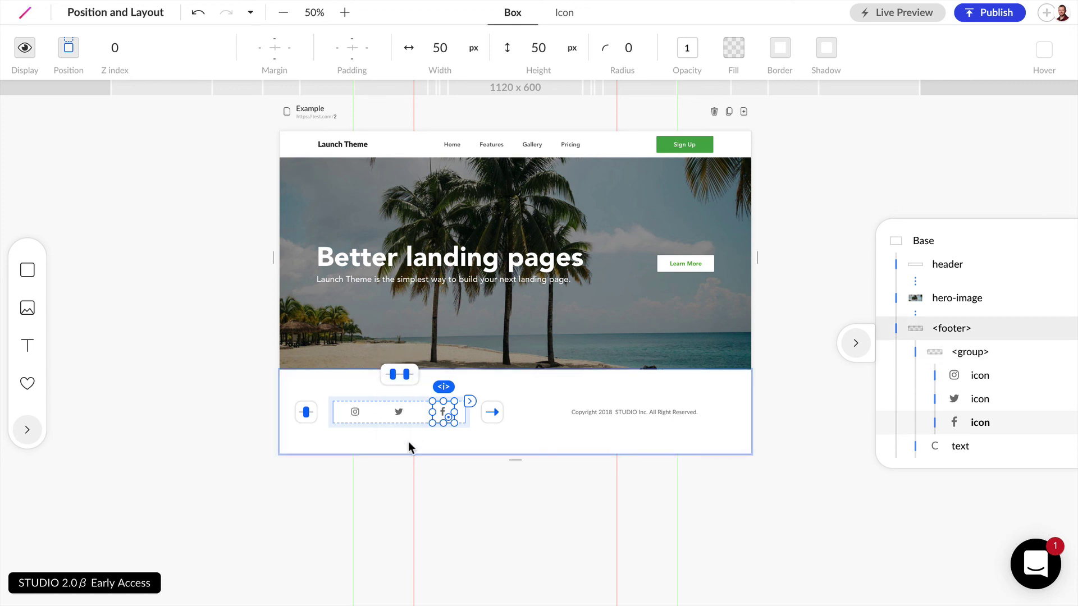
- Drop the copyright text into the icon group, centred beneath the social icons
{"action": "left_click", "coordinate": [618, 411]}
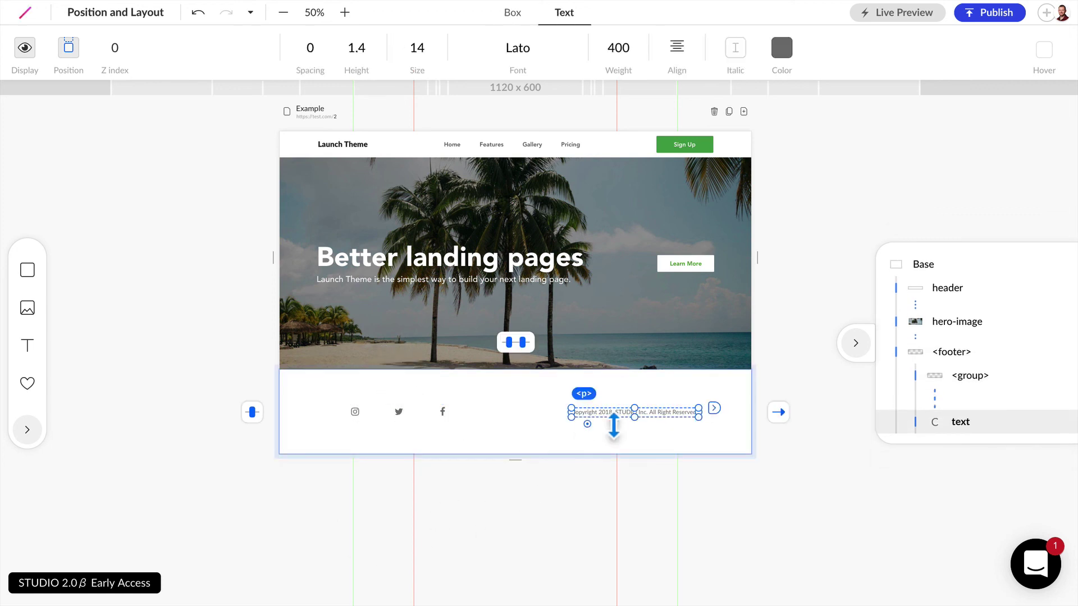
{"action": "left_click_drag", "start_coordinate": [605, 411], "coordinate": [370, 430]}
{"action": "left_click", "coordinate": [527, 410]}
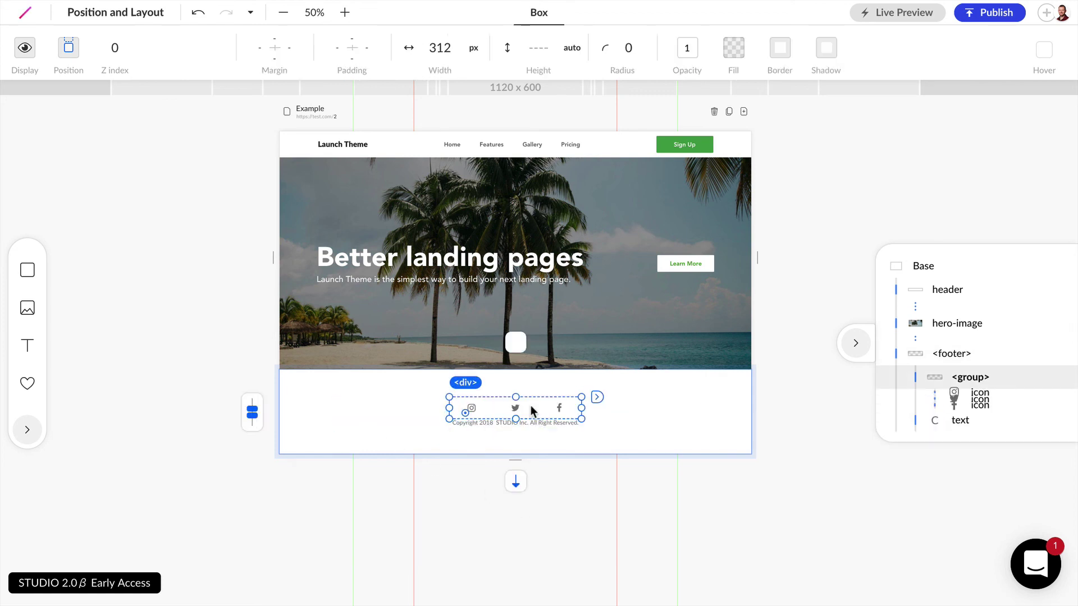
{"action": "left_click", "coordinate": [624, 413]}
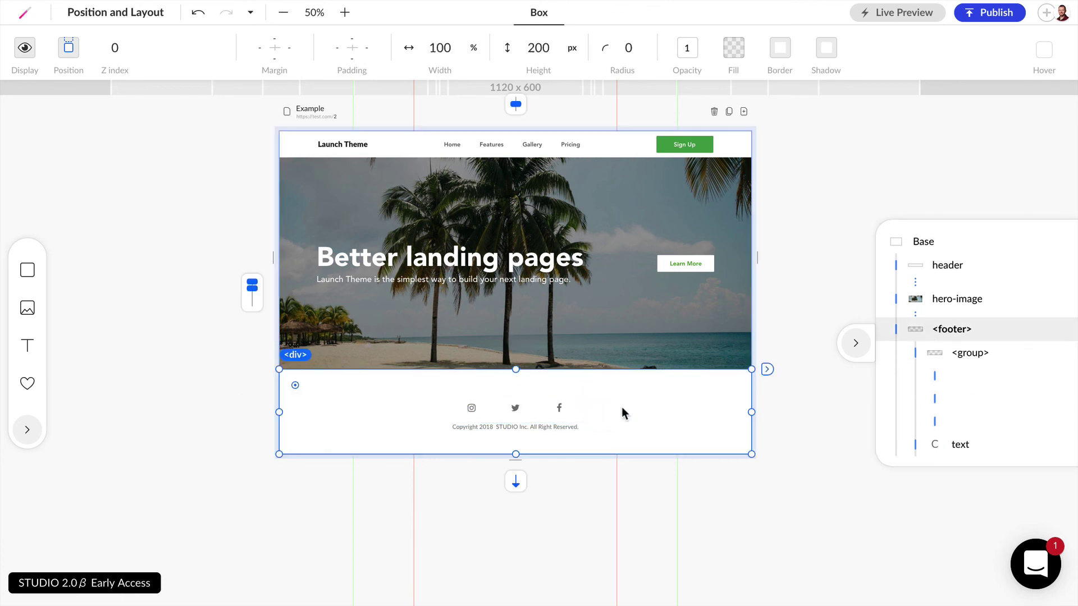